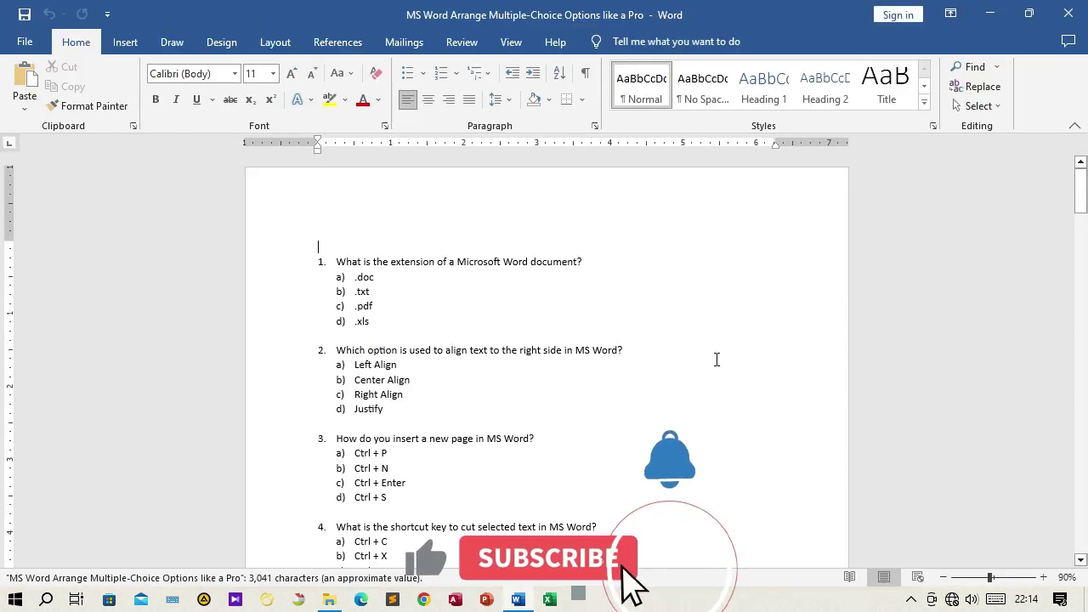
Open the 'MS Word Arrange Multiple-Choice Options like a Pro' quiz document from File Explorer.
{"action": "scroll", "coordinate": [716, 361], "scroll_direction": "down", "scroll_amount": 12}
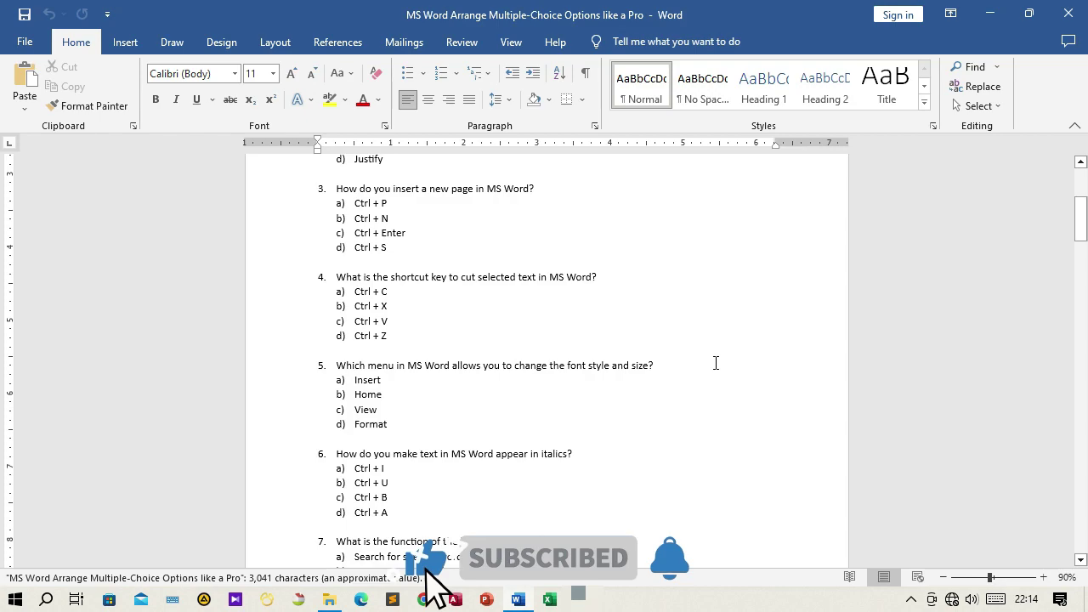
{"action": "scroll", "coordinate": [716, 363], "scroll_direction": "down", "scroll_amount": 10}
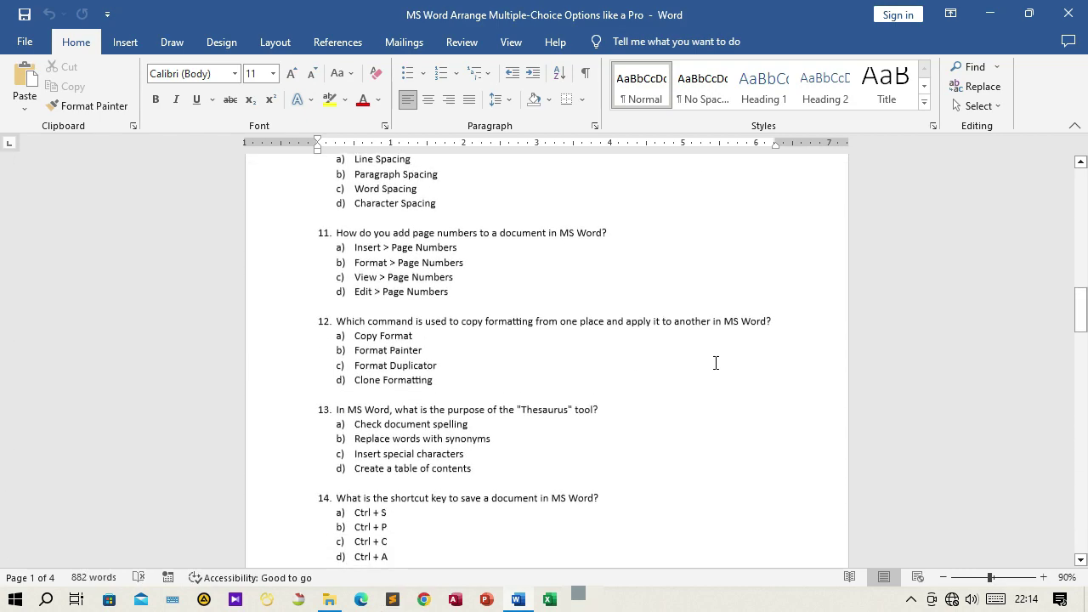
{"action": "left_click_drag", "start_coordinate": [1079, 326], "coordinate": [1079, 439]}
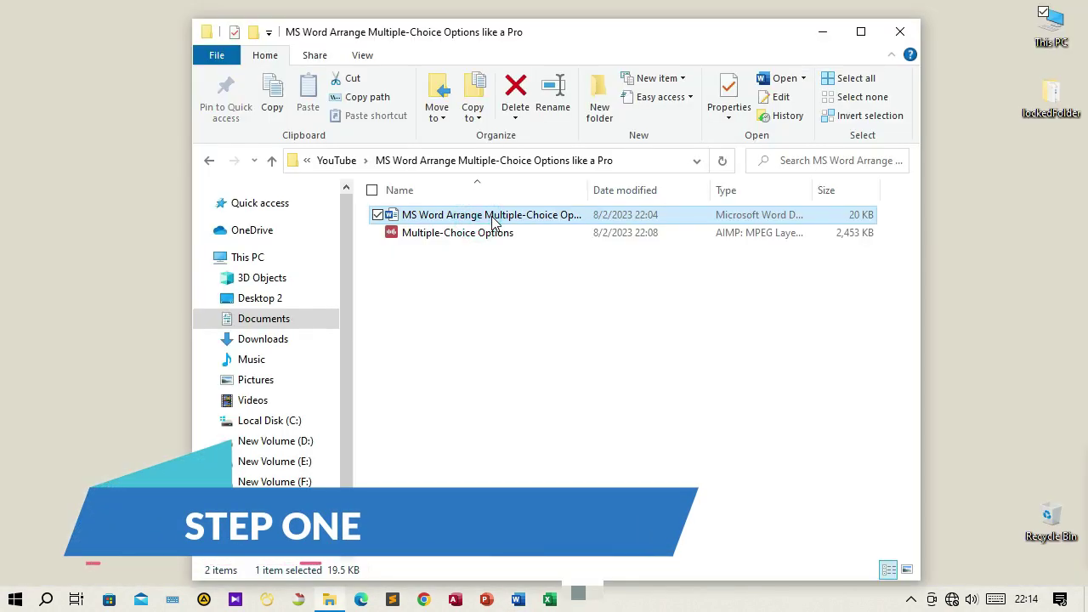
{"action": "double_click", "coordinate": [492, 217]}
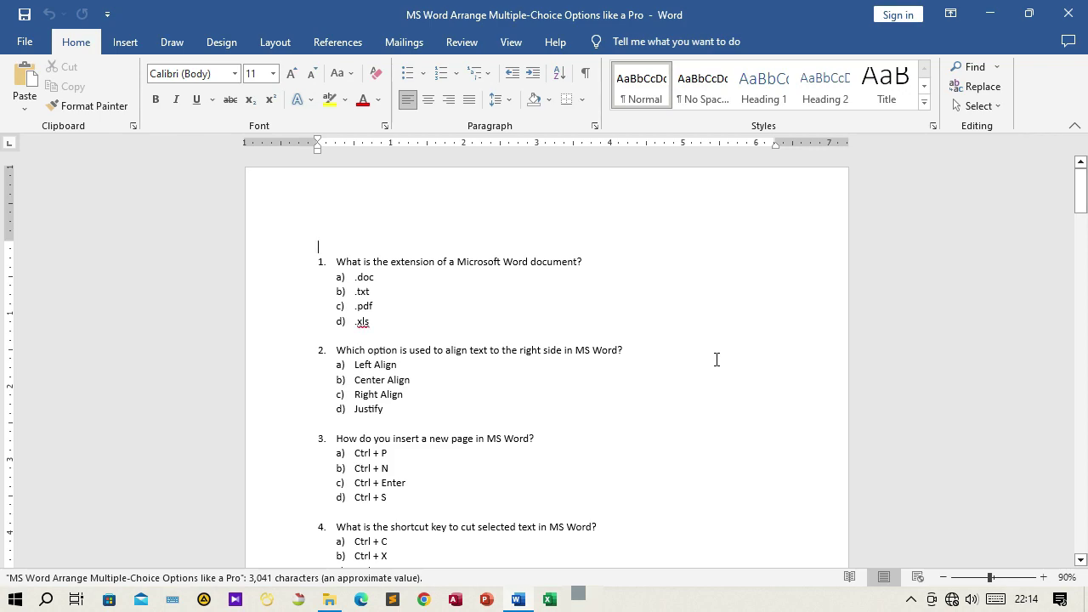
Select question 1's four options, .doc, .txt, .pdf and .xls.
{"action": "scroll", "coordinate": [716, 359], "scroll_direction": "down", "scroll_amount": 10}
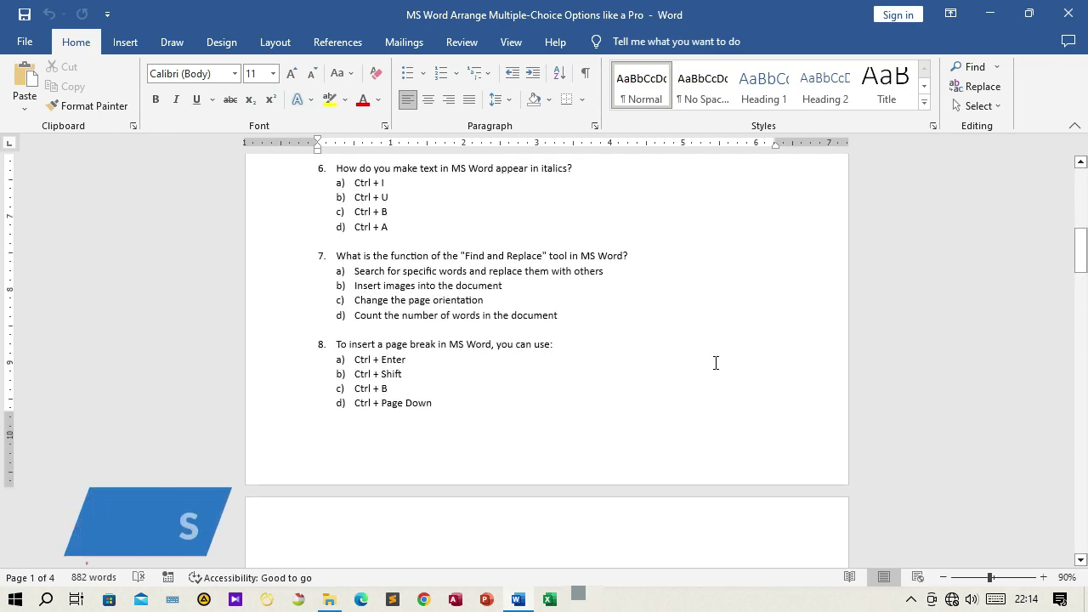
{"action": "scroll", "coordinate": [715, 363], "scroll_direction": "down", "scroll_amount": 10}
{"action": "left_click_drag", "start_coordinate": [1076, 323], "coordinate": [1043, 197]}
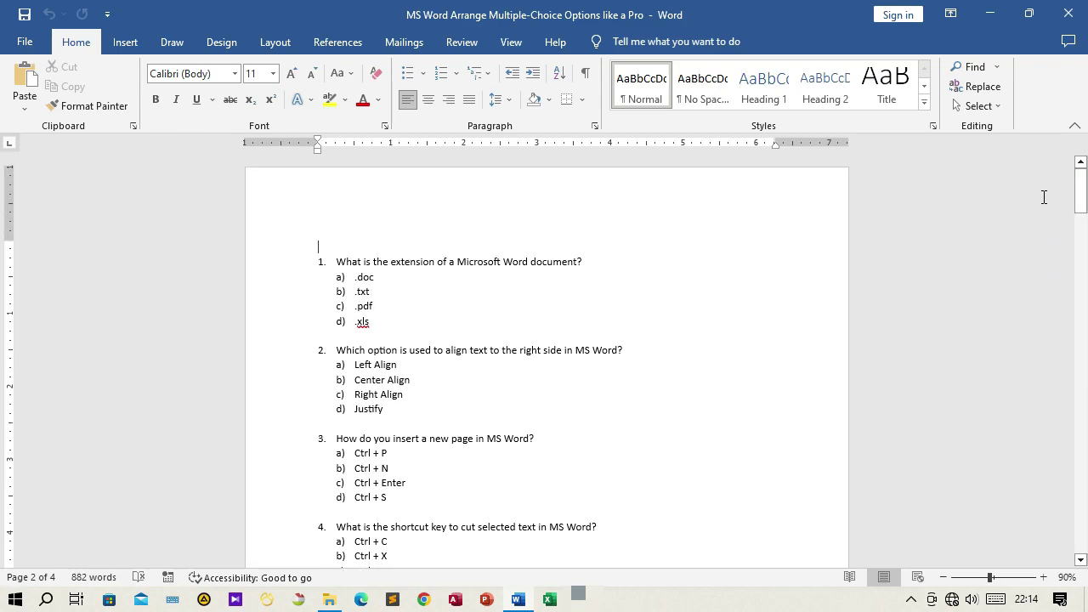
{"action": "left_click_drag", "start_coordinate": [354, 277], "coordinate": [390, 419]}
{"action": "left_click_drag", "start_coordinate": [352, 453], "coordinate": [382, 506]}
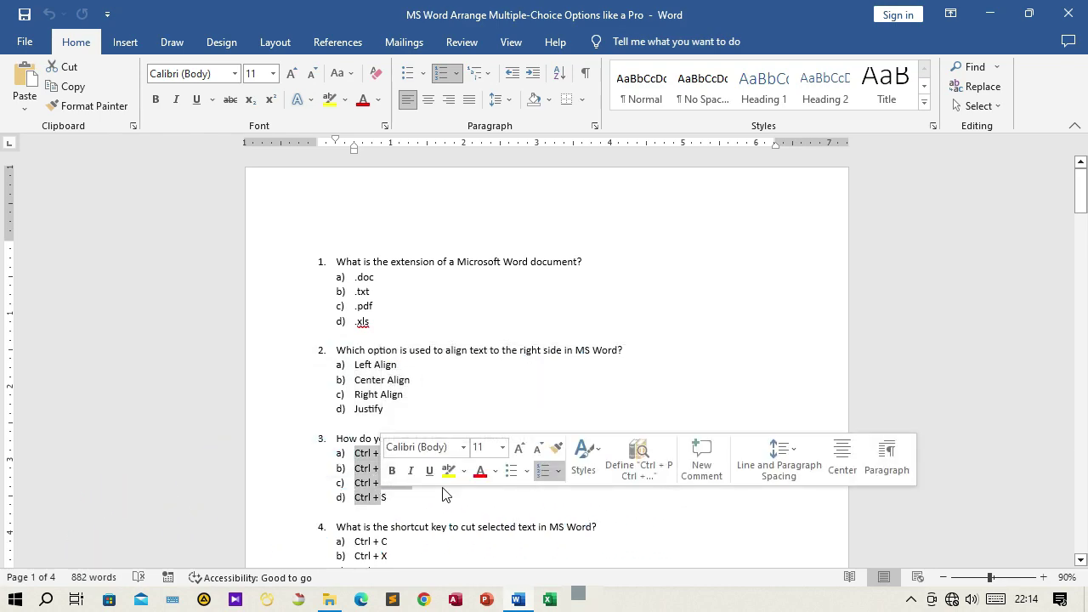
{"action": "left_click", "coordinate": [490, 380]}
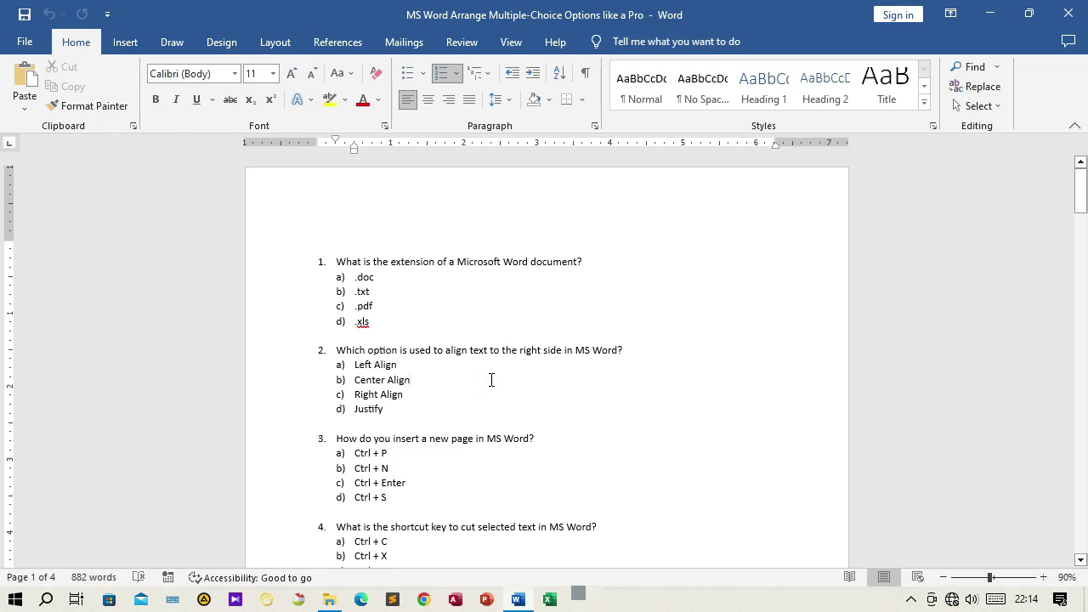
{"action": "left_click", "coordinate": [393, 361]}
{"action": "left_click_drag", "start_coordinate": [296, 277], "coordinate": [292, 317]}
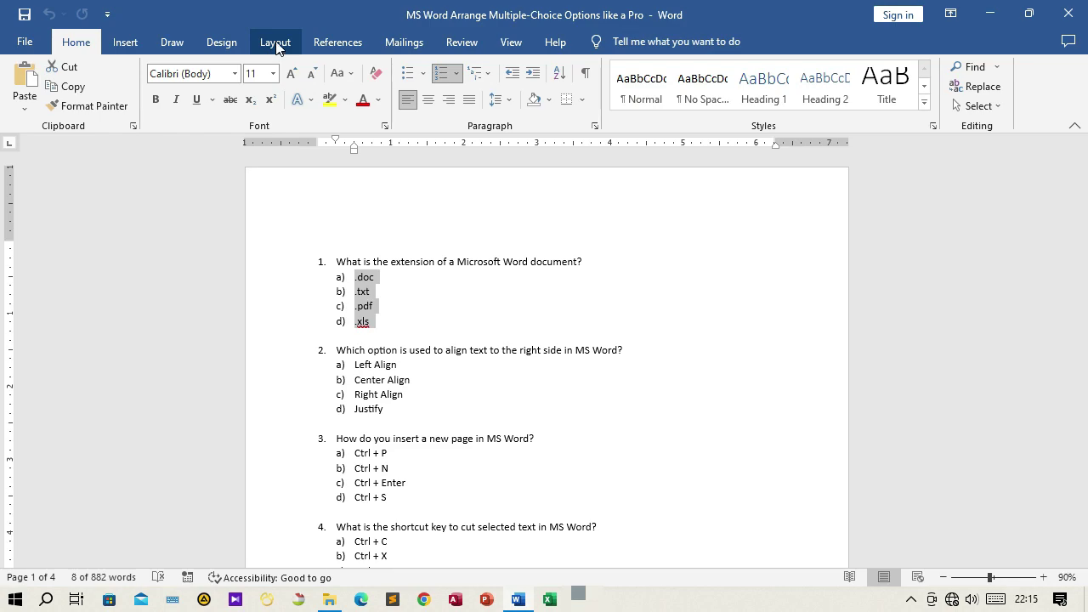
Split question 1's options into two columns: .doc and .txt left, .pdf and .xls right.
{"action": "left_click", "coordinate": [276, 44]}
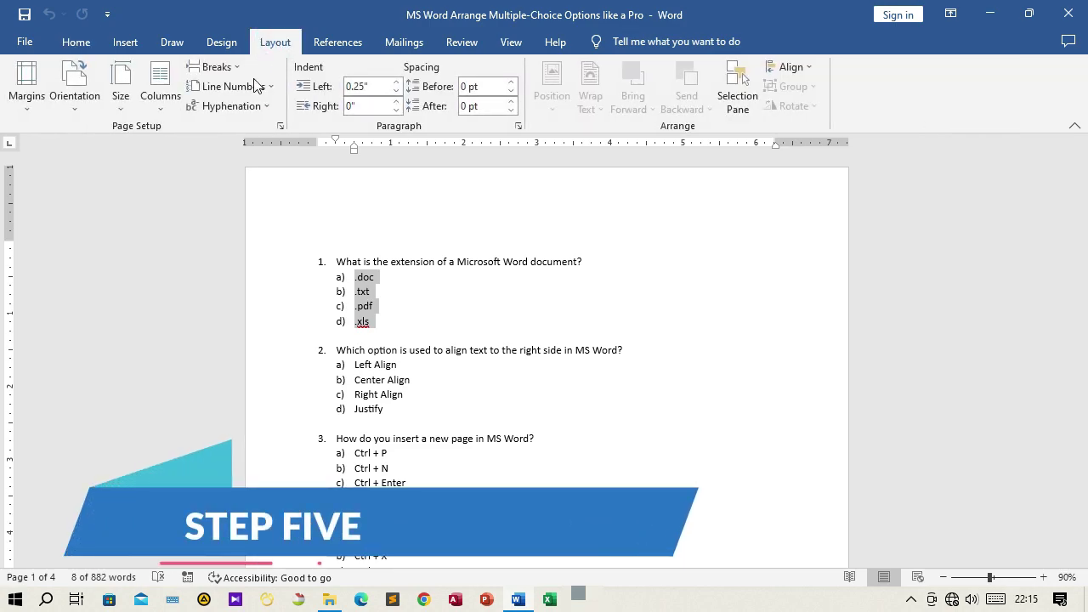
{"action": "left_click", "coordinate": [156, 107]}
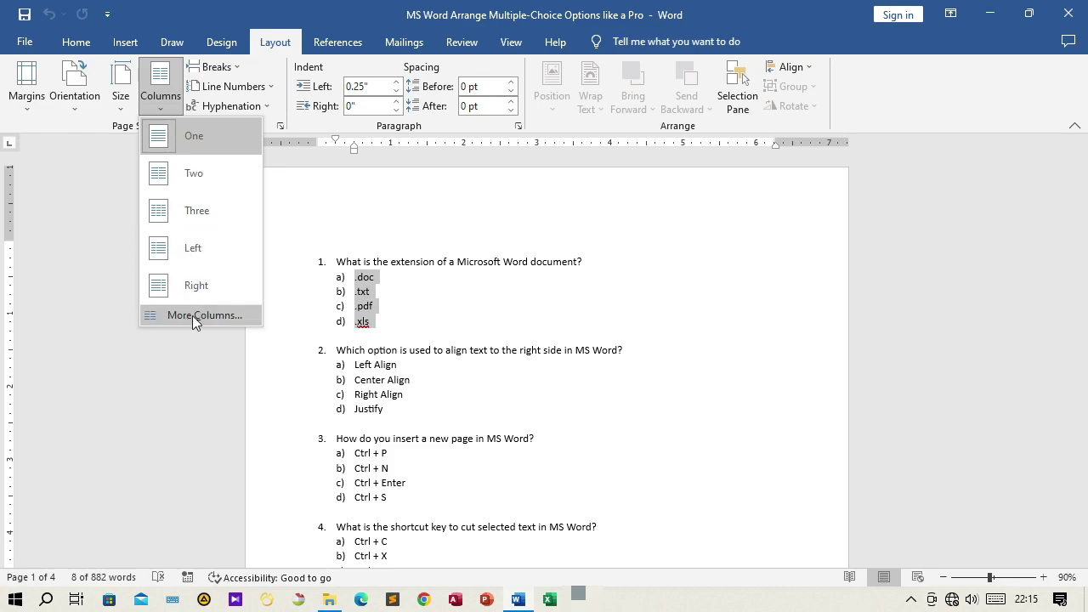
{"action": "left_click", "coordinate": [223, 179]}
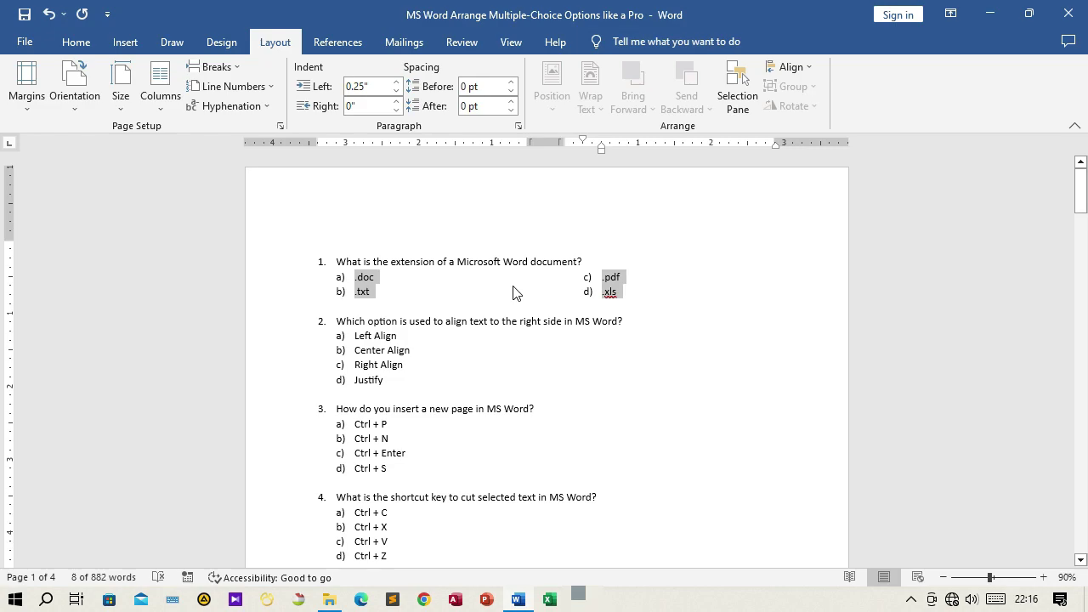
Put the options of questions 2, 3 and 4 into two columns each.
{"action": "left_click_drag", "start_coordinate": [294, 340], "coordinate": [289, 388]}
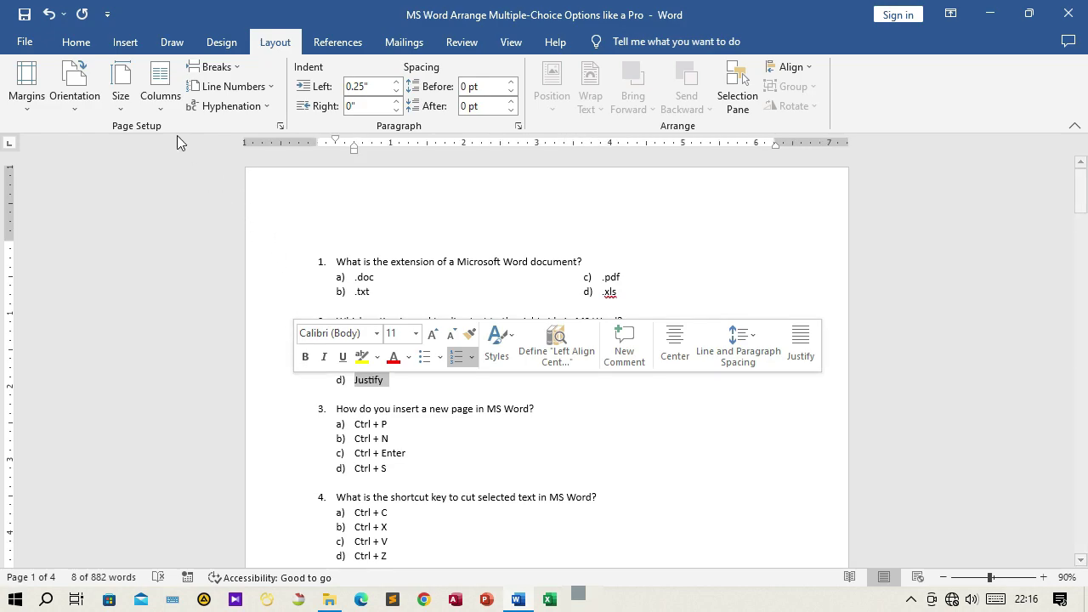
{"action": "left_click", "coordinate": [161, 93]}
{"action": "left_click", "coordinate": [180, 176]}
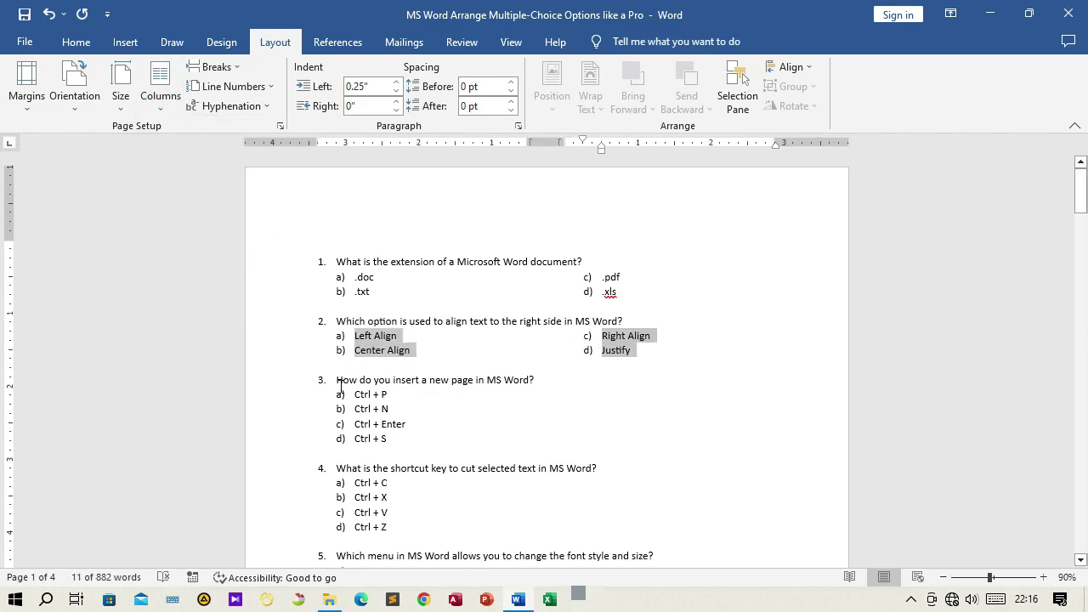
{"action": "left_click_drag", "start_coordinate": [300, 396], "coordinate": [296, 445]}
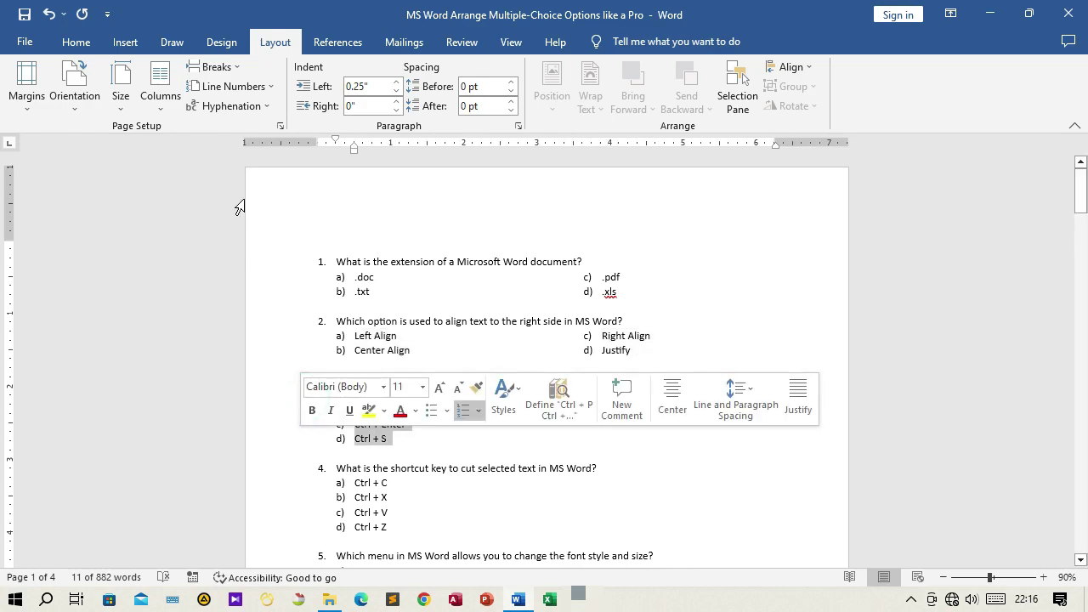
{"action": "left_click", "coordinate": [160, 100]}
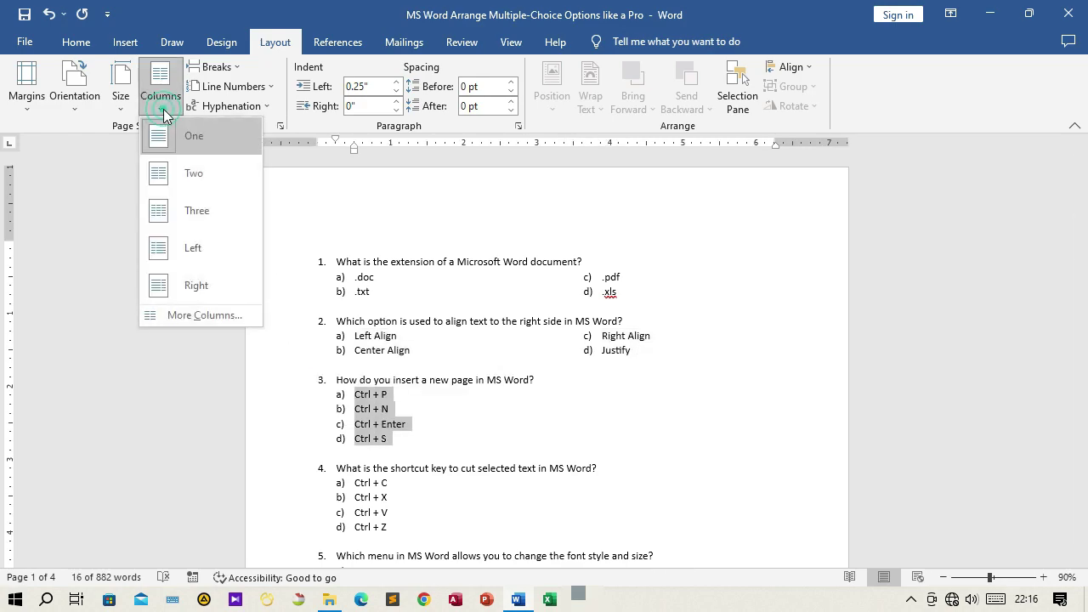
{"action": "left_click", "coordinate": [190, 176]}
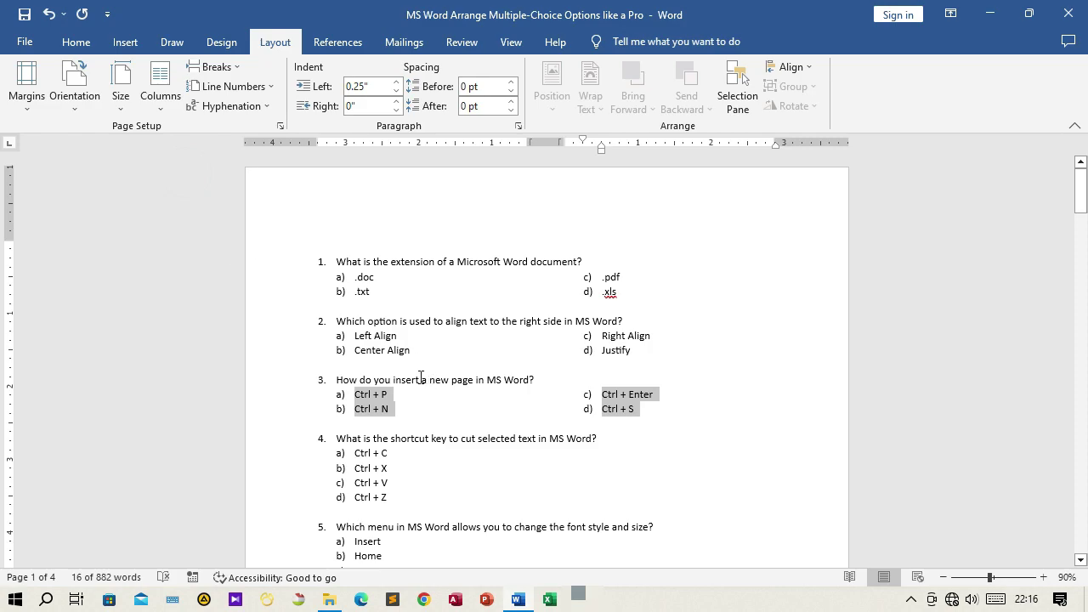
{"action": "left_click_drag", "start_coordinate": [299, 455], "coordinate": [305, 501]}
{"action": "left_click", "coordinate": [157, 109]}
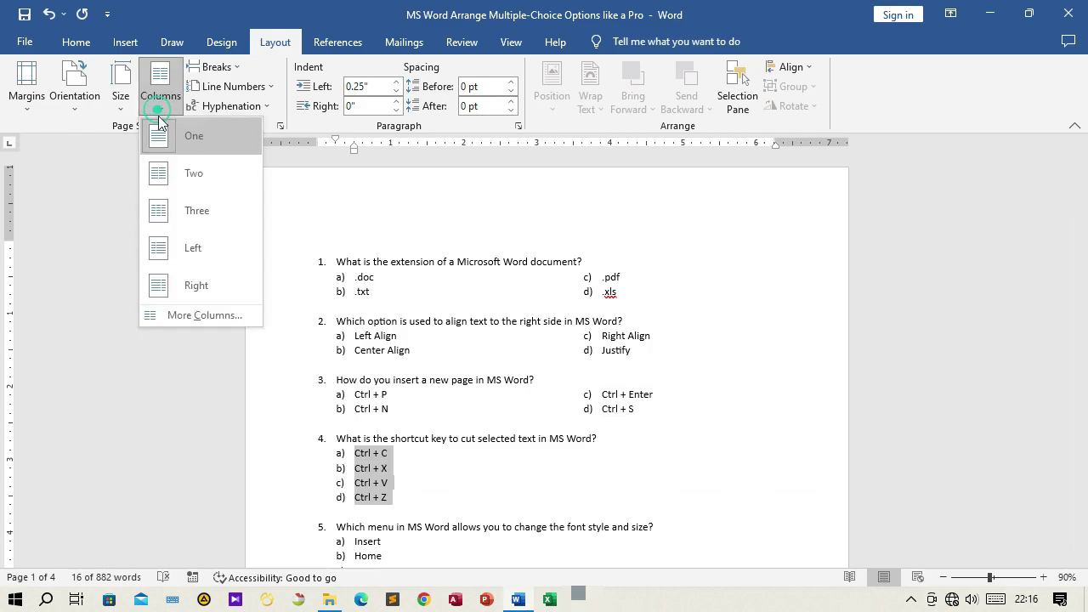
{"action": "left_click", "coordinate": [170, 177]}
Try three, then two columns on question 5's options, finally leaving them in one column.
{"action": "scroll", "coordinate": [353, 389], "scroll_direction": "down", "scroll_amount": 2}
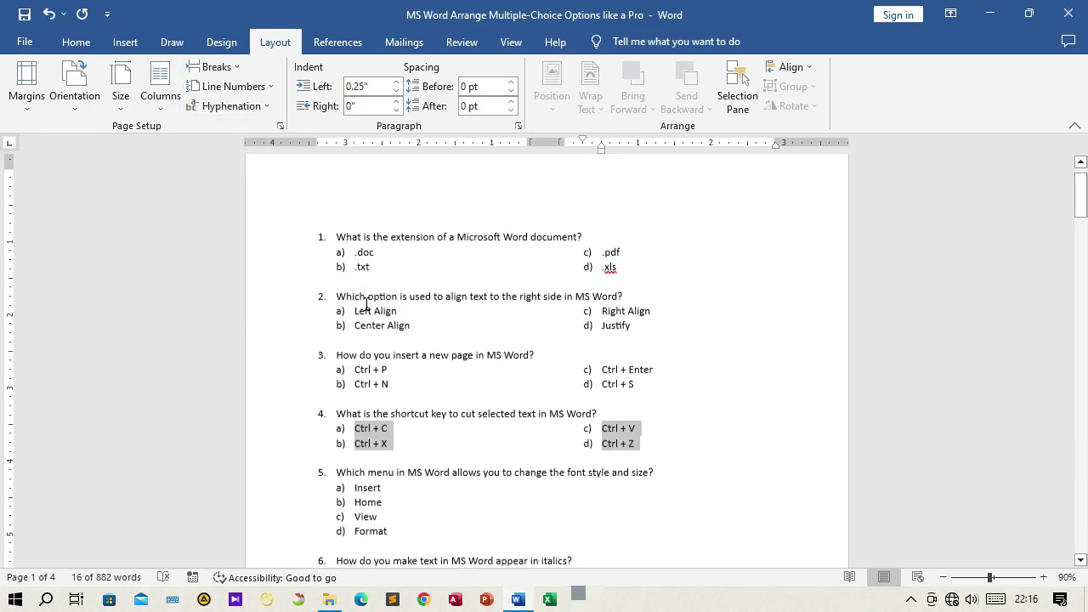
{"action": "left_click_drag", "start_coordinate": [299, 447], "coordinate": [296, 484]}
{"action": "left_click", "coordinate": [169, 114]}
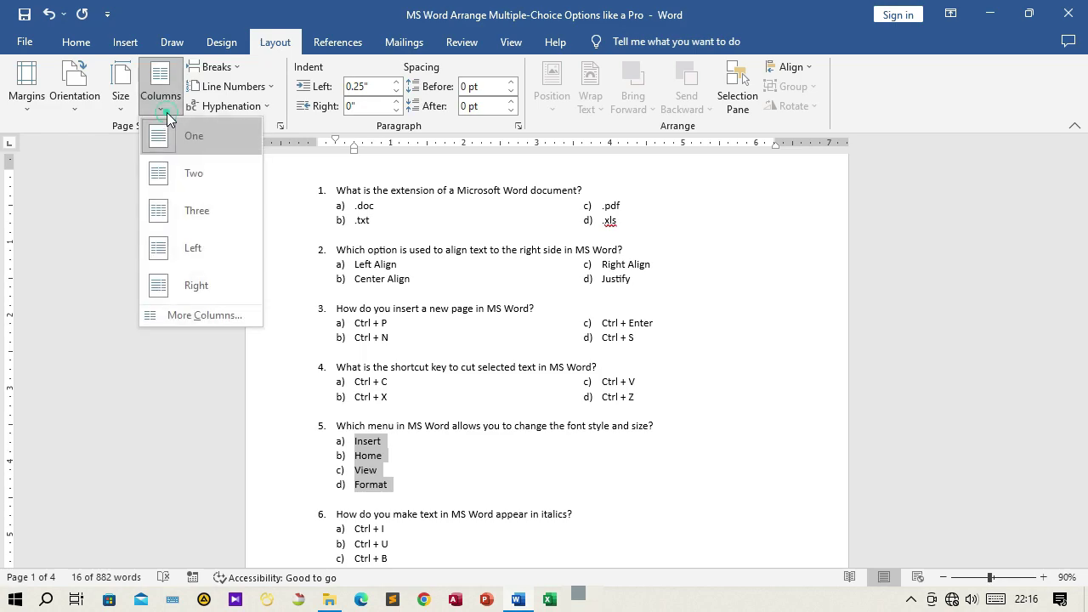
{"action": "left_click", "coordinate": [197, 217]}
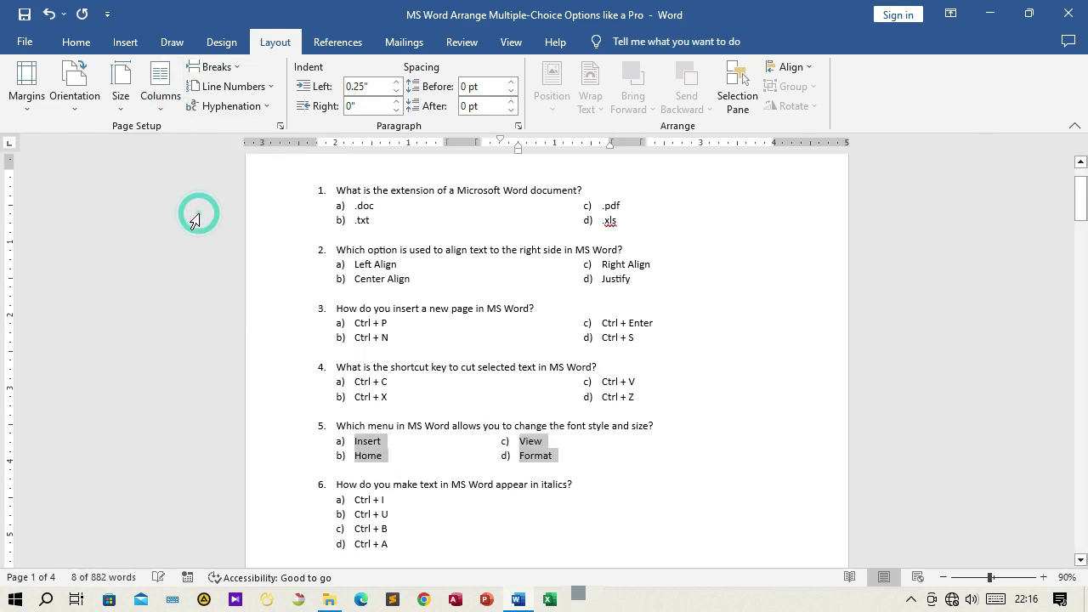
{"action": "left_click", "coordinate": [160, 90]}
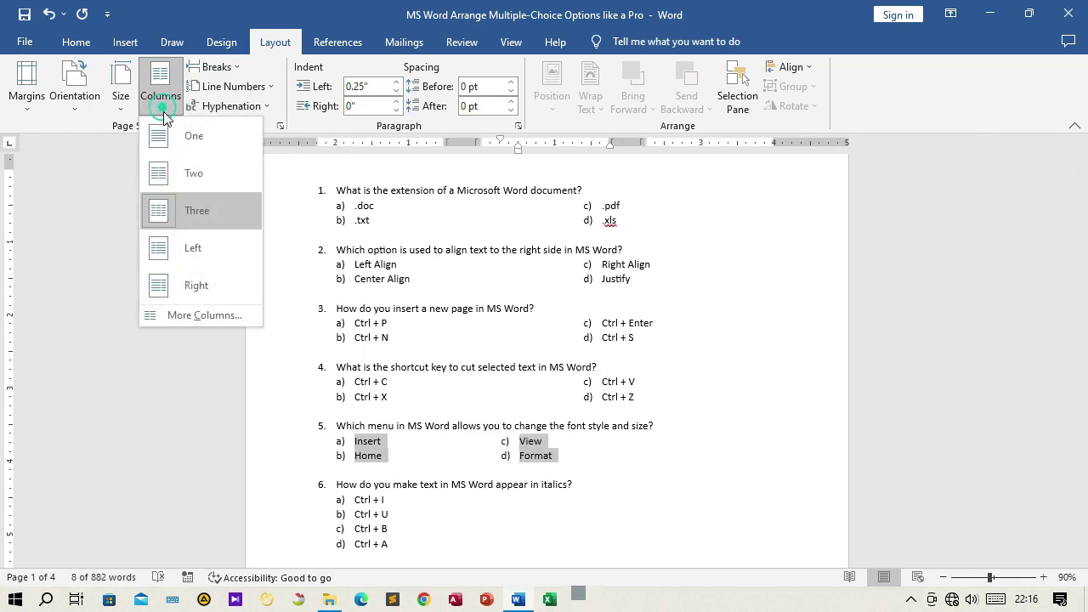
{"action": "left_click", "coordinate": [176, 176]}
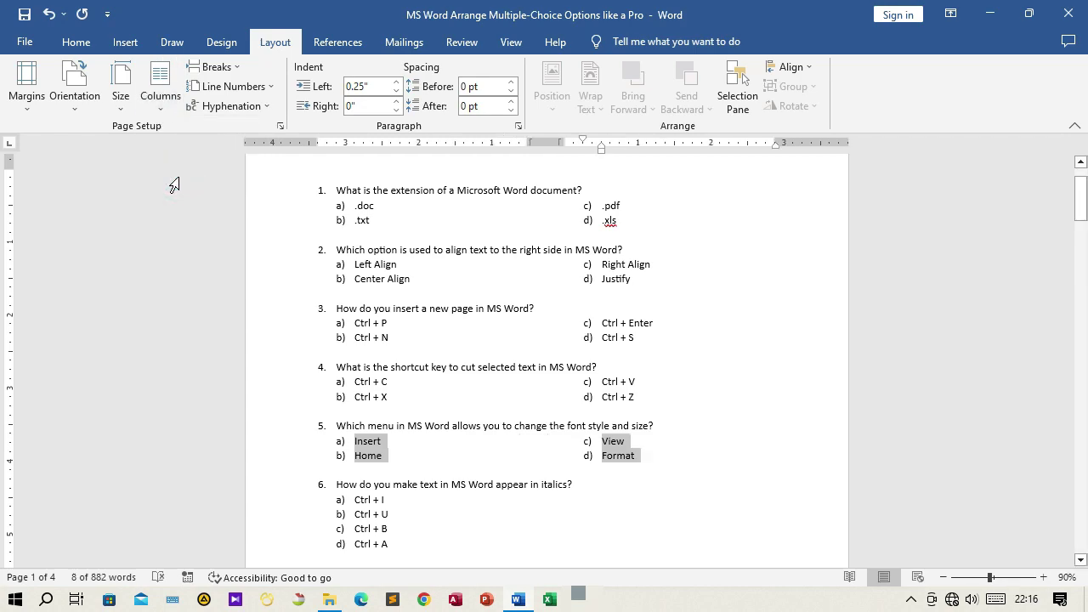
{"action": "left_click", "coordinate": [164, 114]}
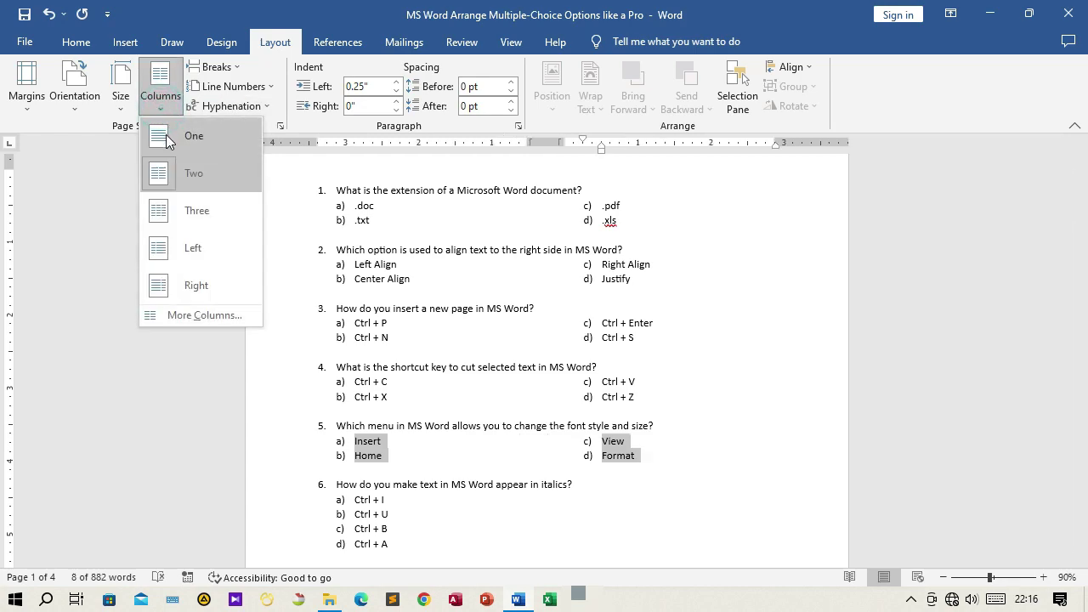
{"action": "left_click", "coordinate": [166, 135]}
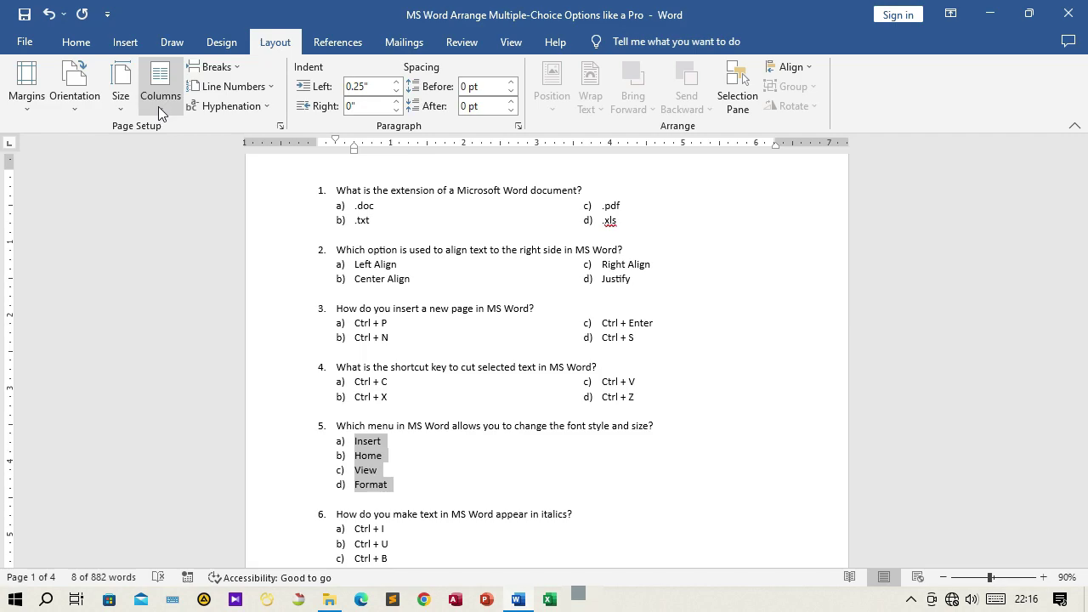
Select question 1's options a) and b).
{"action": "scroll", "coordinate": [466, 318], "scroll_direction": "up", "scroll_amount": 2}
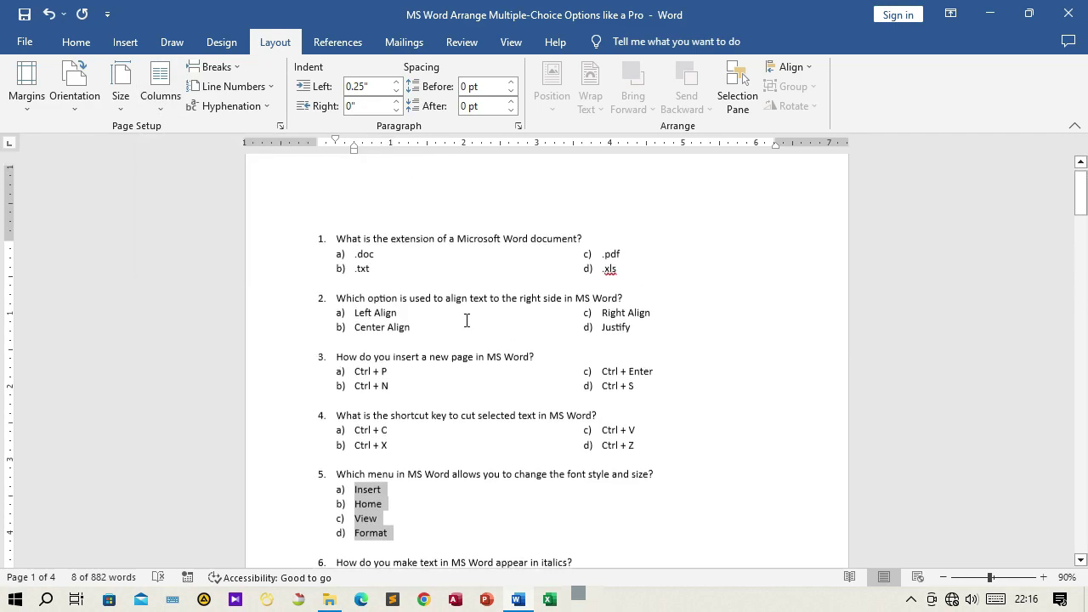
{"action": "left_click", "coordinate": [452, 295]}
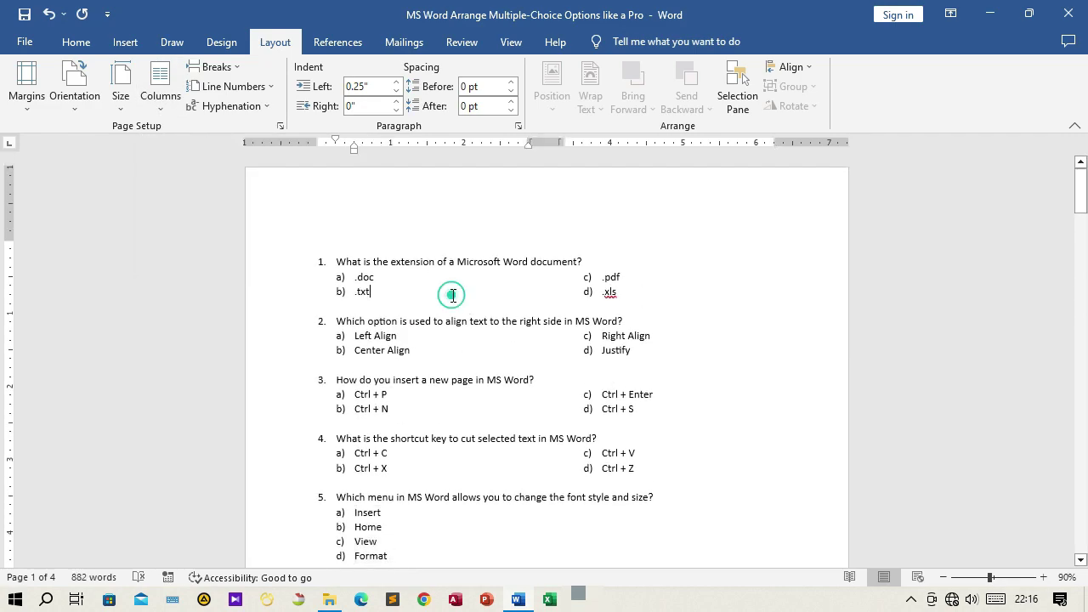
{"action": "left_click", "coordinate": [356, 278]}
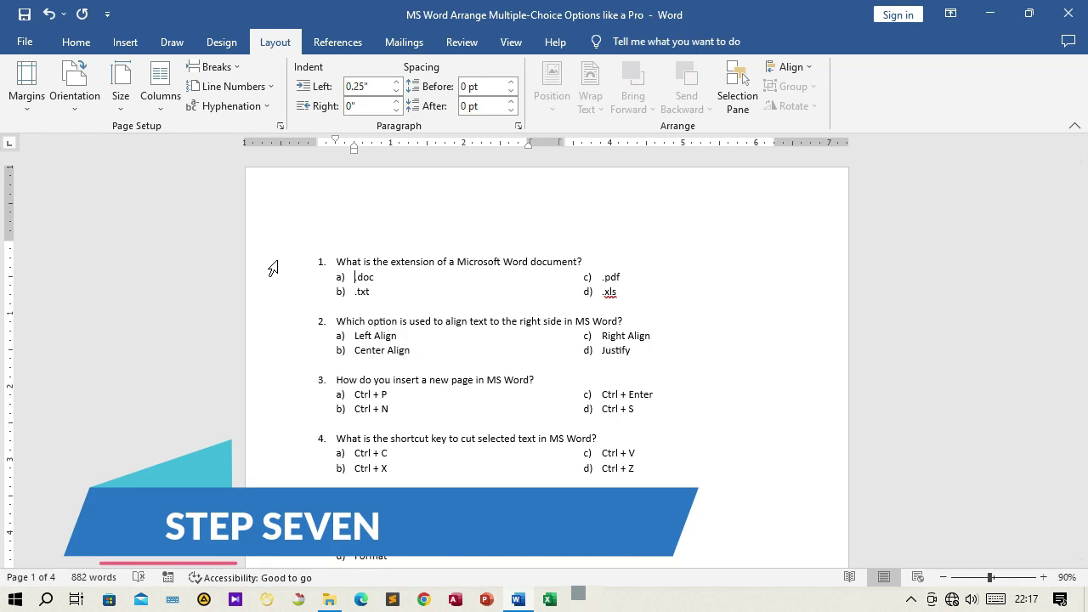
{"action": "mouse_move", "coordinate": [299, 281]}
{"action": "left_mouse_down"}
{"action": "mouse_move", "coordinate": [301, 309]}
{"action": "mouse_move", "coordinate": [307, 296]}
{"action": "left_mouse_up"}
{"action": "left_click_drag", "start_coordinate": [603, 277], "coordinate": [609, 294]}
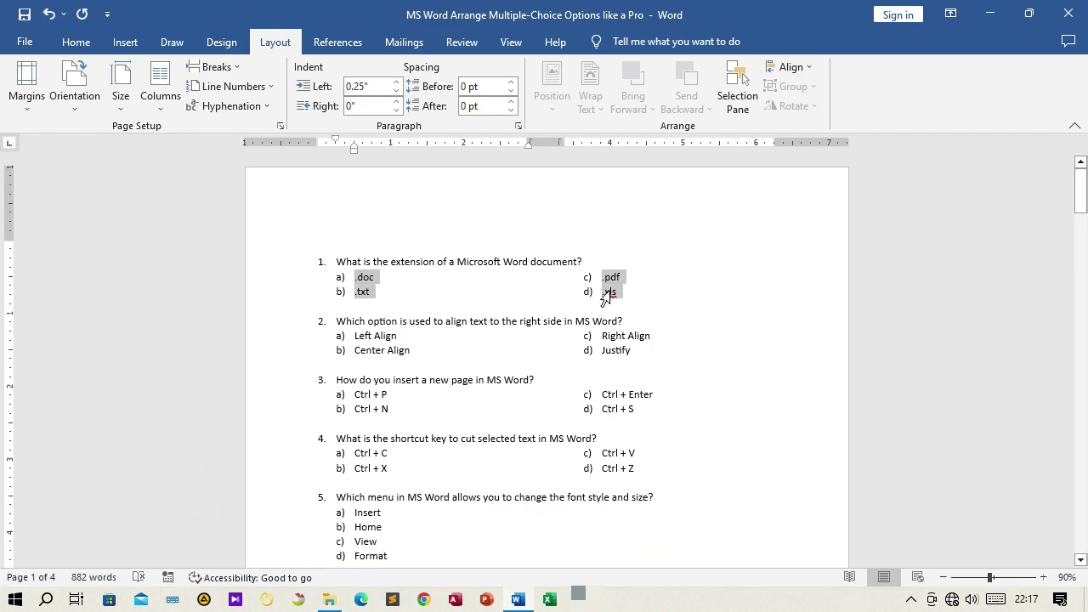
{"action": "left_click", "coordinate": [75, 42]}
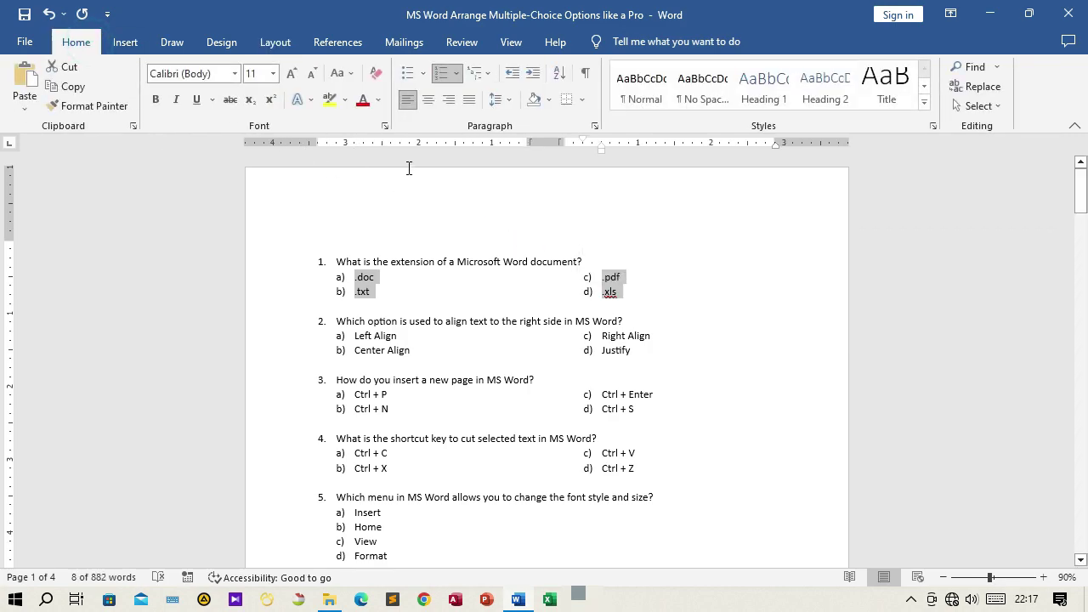
{"action": "left_click", "coordinate": [428, 101]}
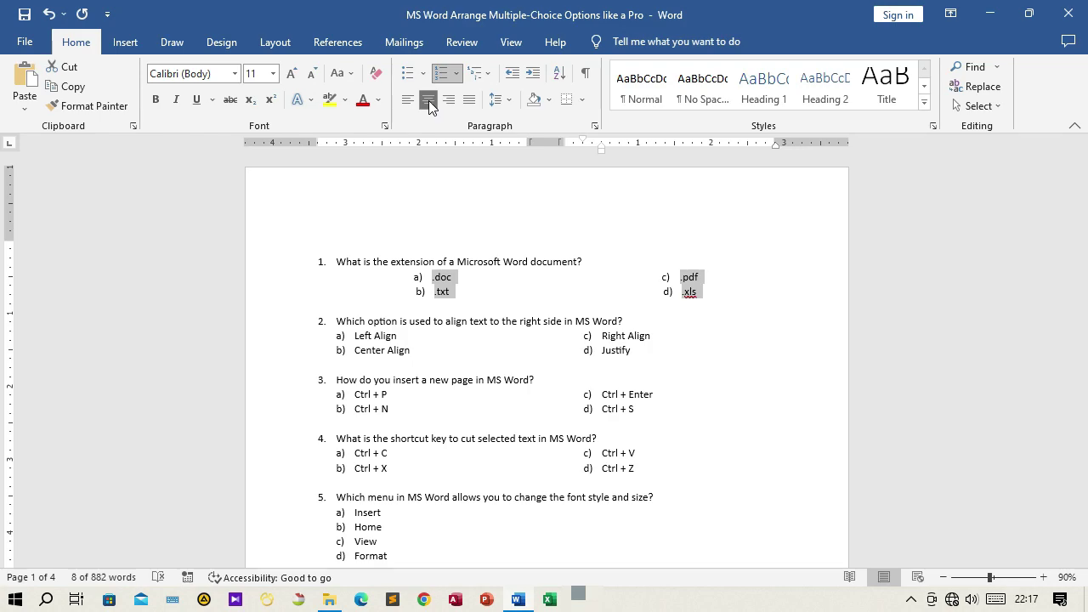
{"action": "left_click", "coordinate": [449, 100]}
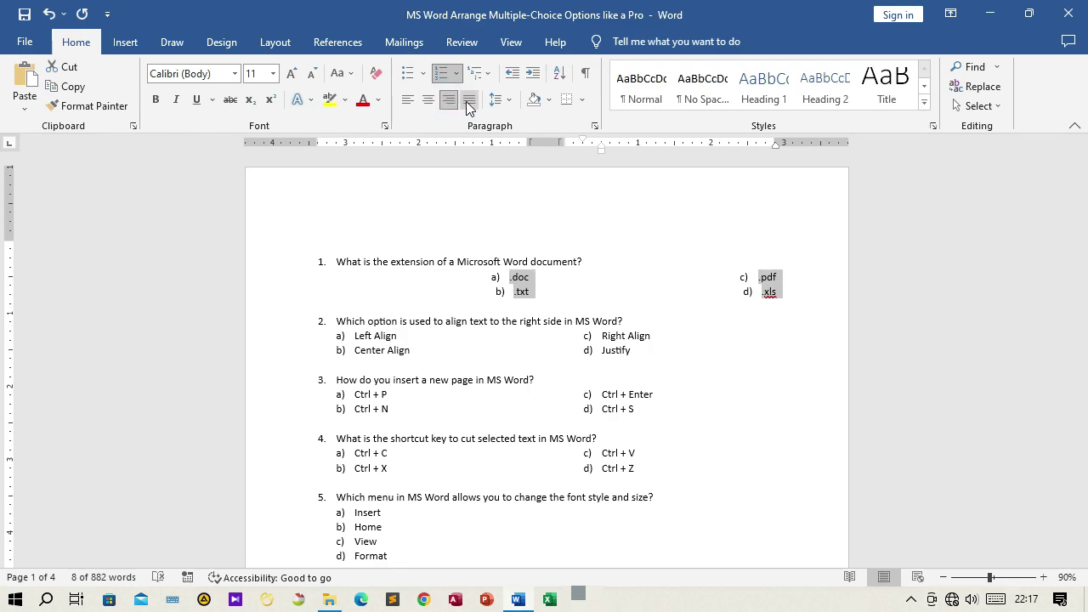
{"action": "left_click", "coordinate": [469, 101]}
{"action": "left_click", "coordinate": [403, 101]}
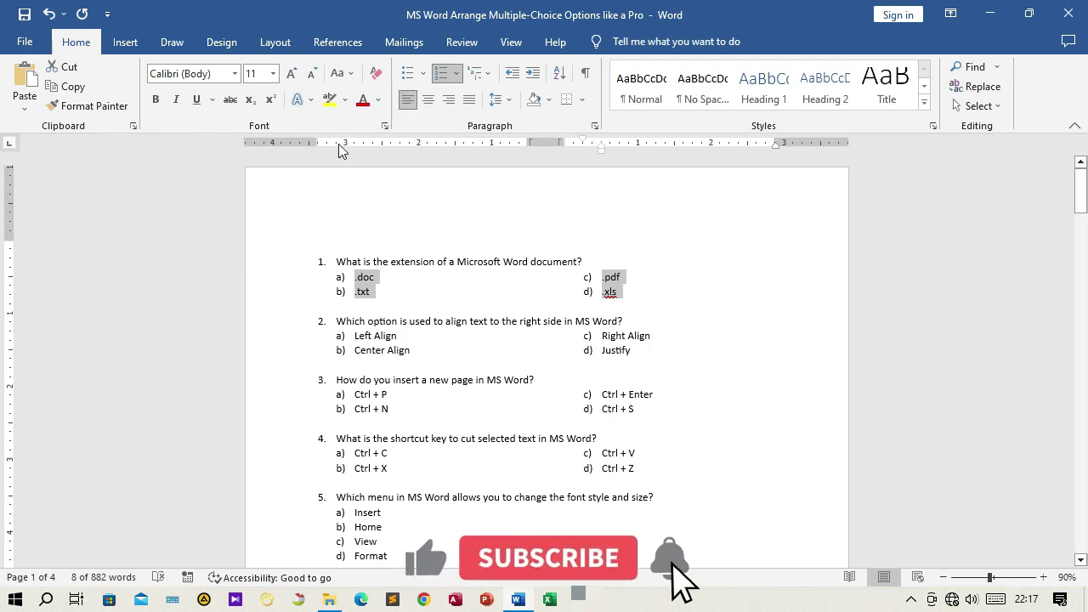
{"action": "left_click", "coordinate": [275, 43]}
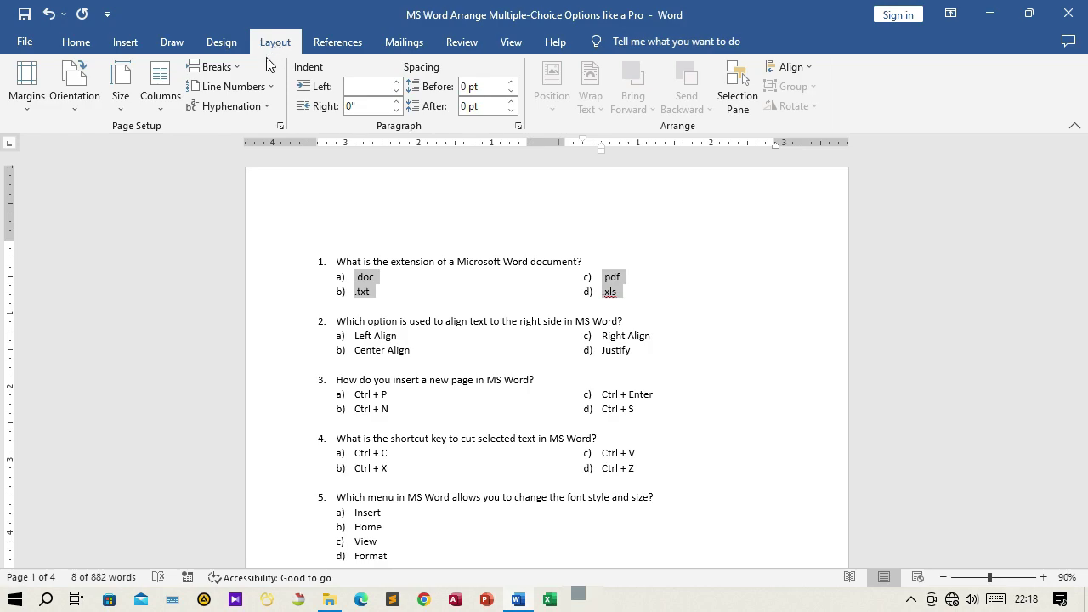
{"action": "left_click", "coordinate": [160, 104]}
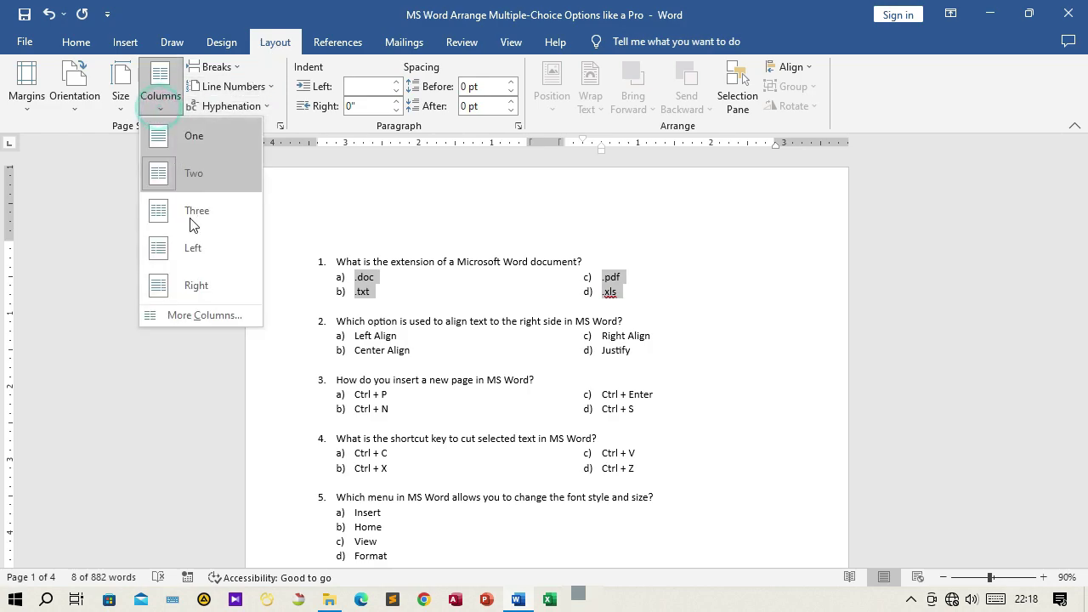
{"action": "left_click", "coordinate": [201, 313]}
{"action": "left_click_drag", "start_coordinate": [484, 157], "coordinate": [776, 172]}
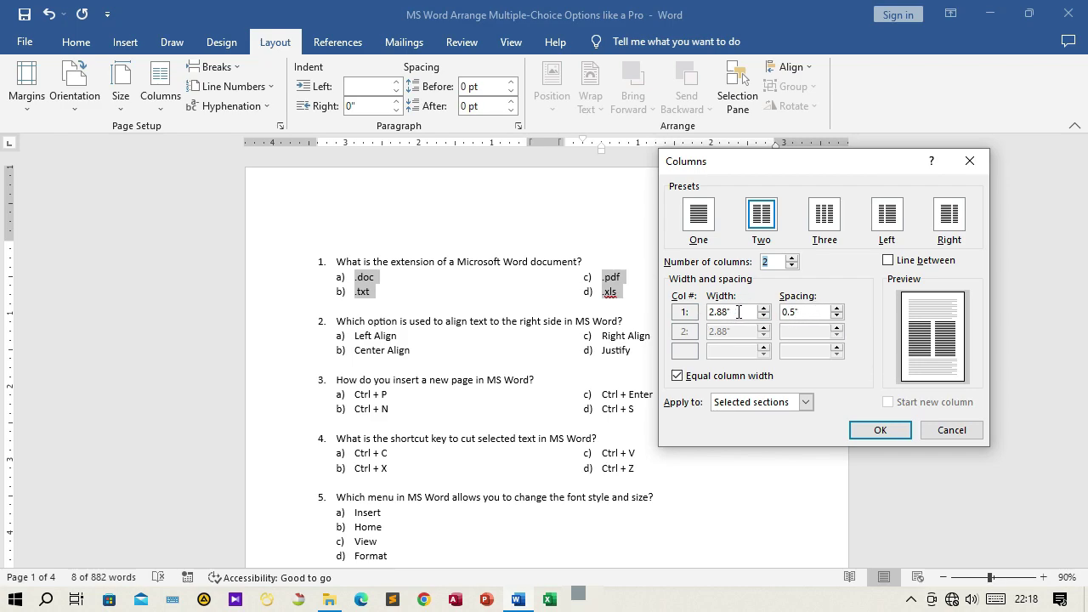
{"action": "left_click", "coordinate": [853, 431]}
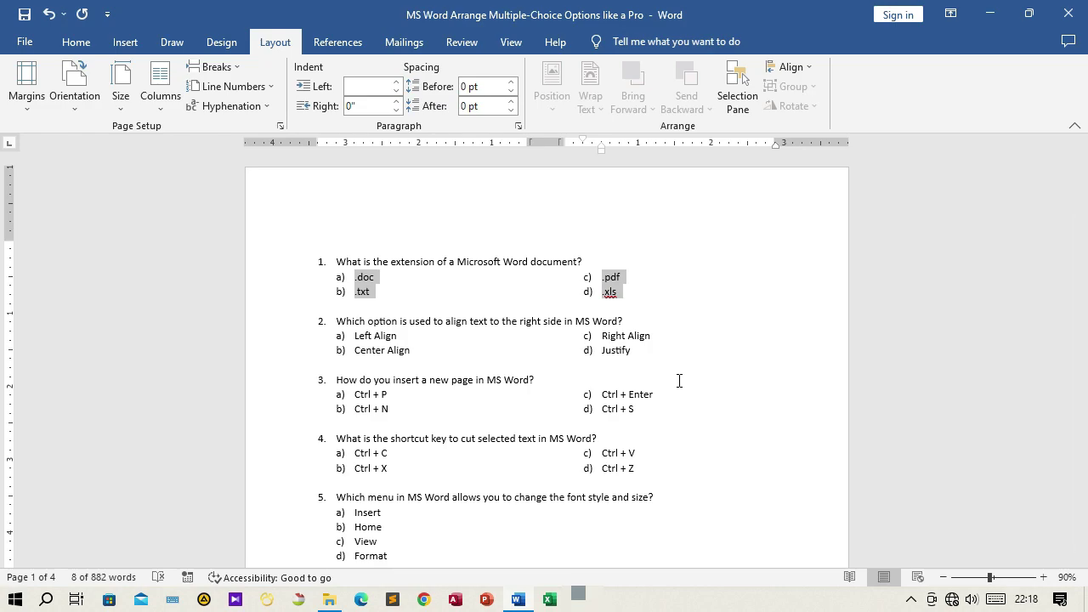
Put the options of questions 8, 6 and 5 into two columns each.
{"action": "scroll", "coordinate": [667, 350], "scroll_direction": "down", "scroll_amount": 10}
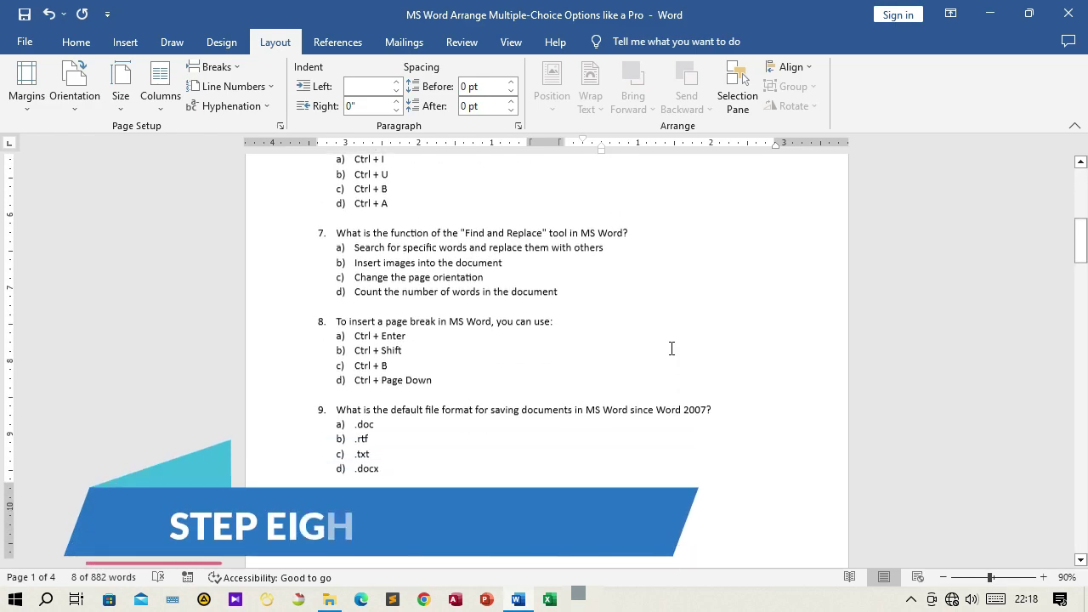
{"action": "left_click_drag", "start_coordinate": [299, 314], "coordinate": [296, 358]}
{"action": "left_click", "coordinate": [165, 109]}
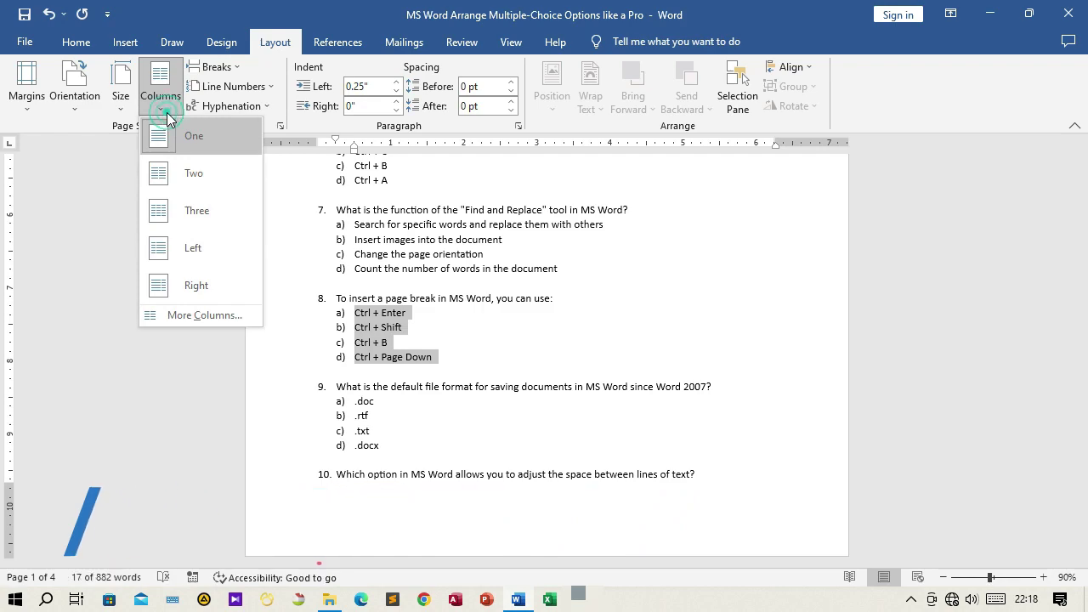
{"action": "left_click", "coordinate": [183, 178]}
{"action": "scroll", "coordinate": [447, 286], "scroll_direction": "up", "scroll_amount": 2}
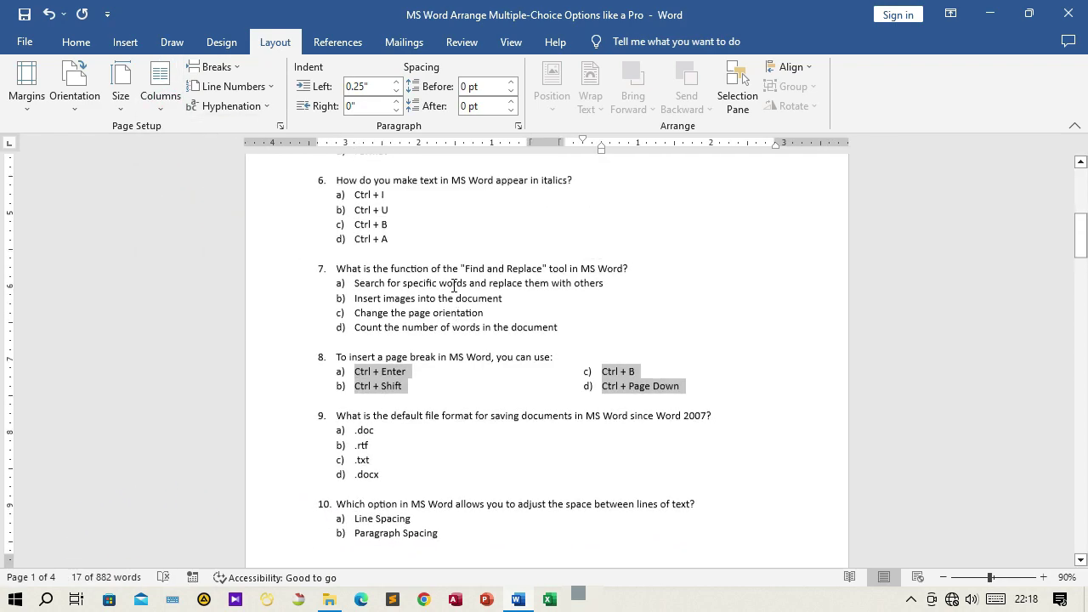
{"action": "left_click", "coordinate": [301, 245]}
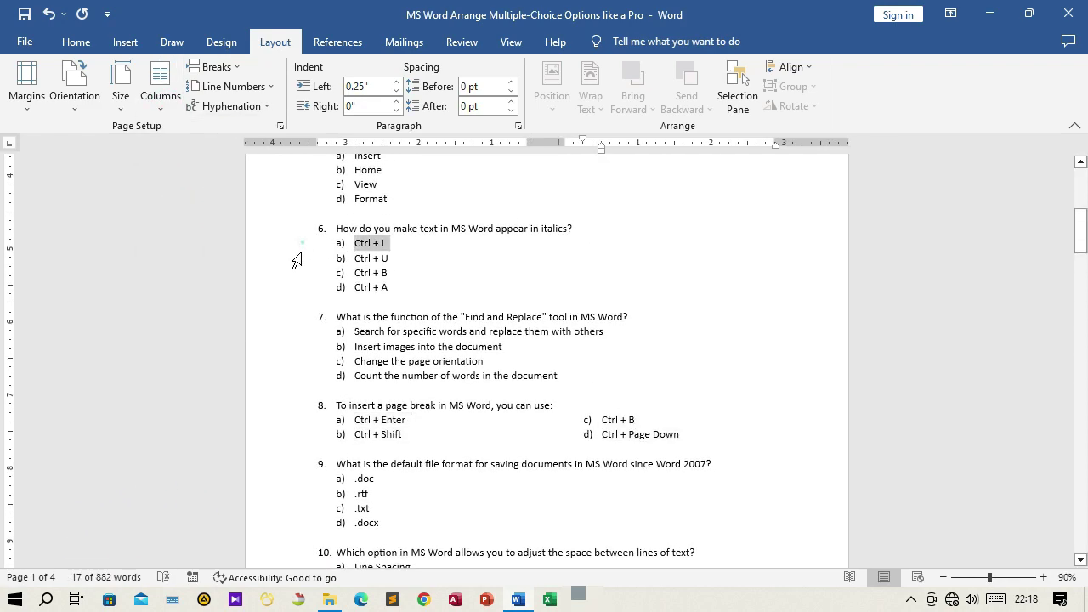
{"action": "left_click", "coordinate": [164, 109]}
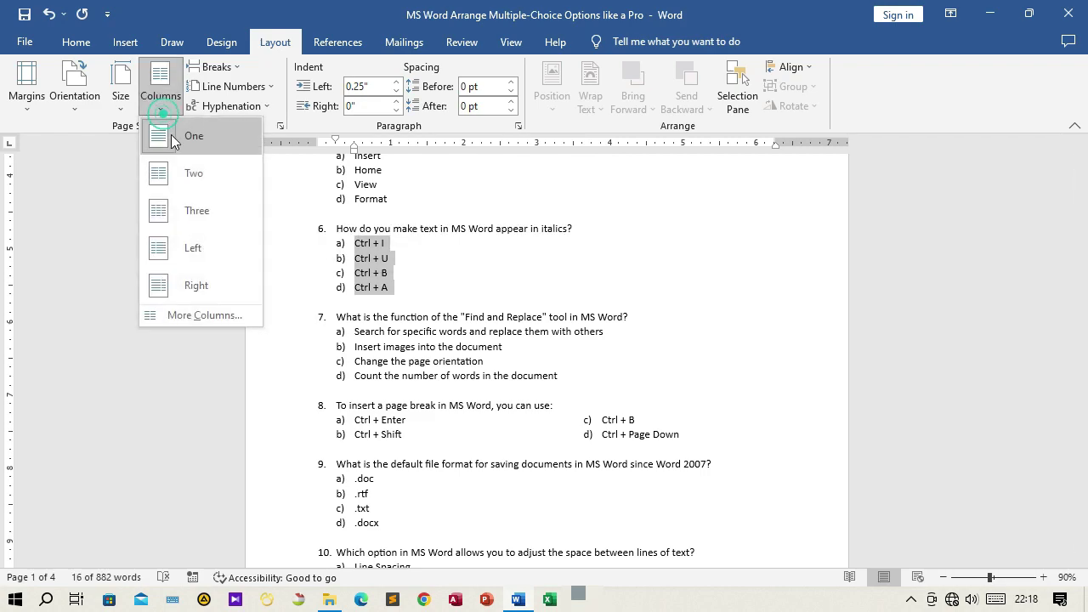
{"action": "left_click", "coordinate": [182, 174]}
{"action": "scroll", "coordinate": [311, 288], "scroll_direction": "up", "scroll_amount": 3}
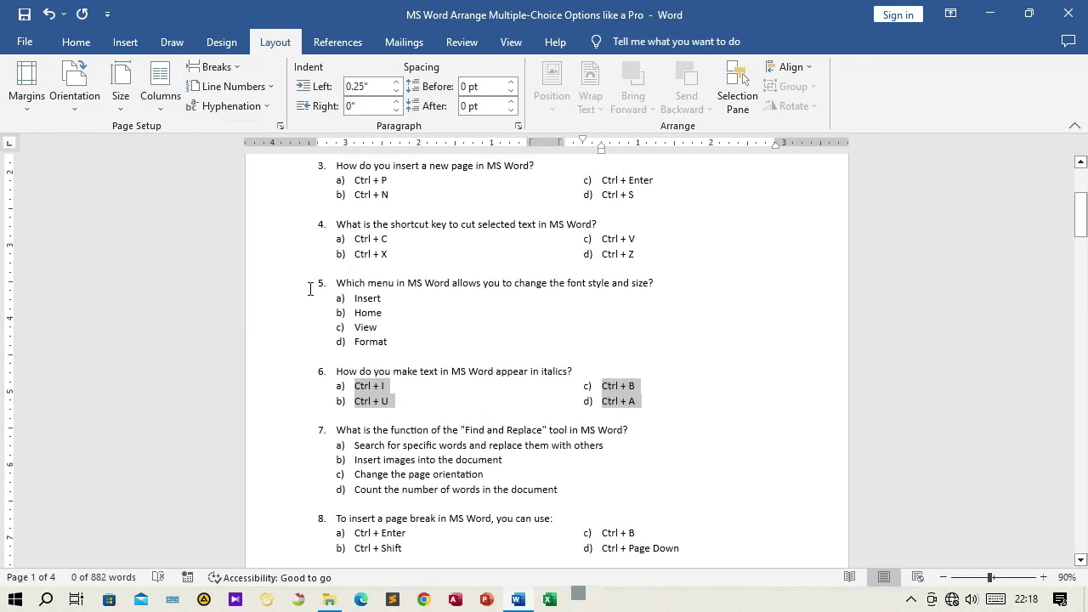
{"action": "left_click_drag", "start_coordinate": [299, 305], "coordinate": [294, 340]}
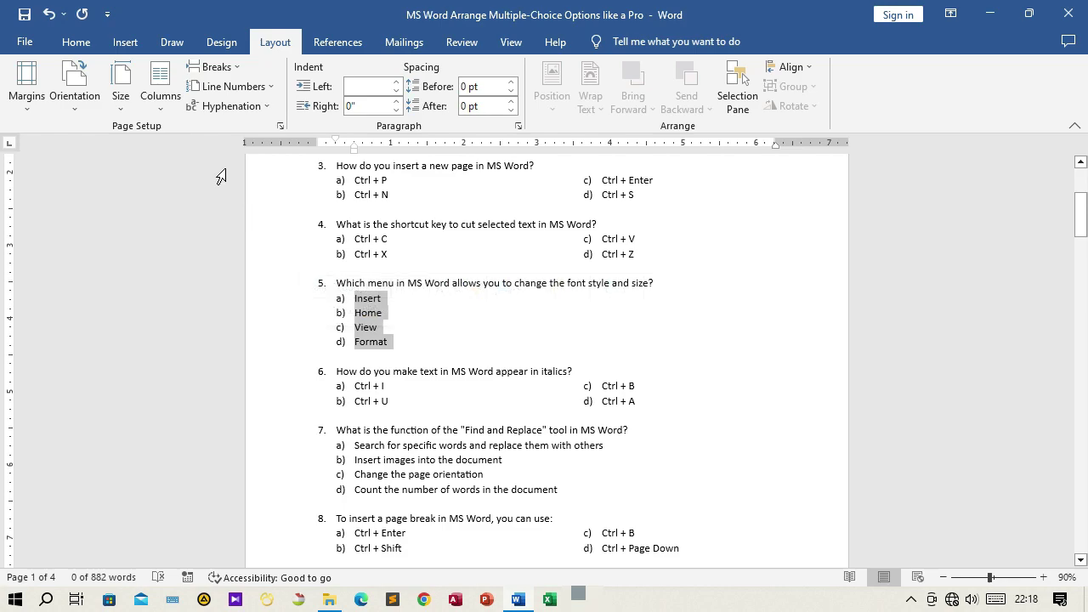
{"action": "left_click", "coordinate": [166, 106]}
{"action": "left_click", "coordinate": [186, 184]}
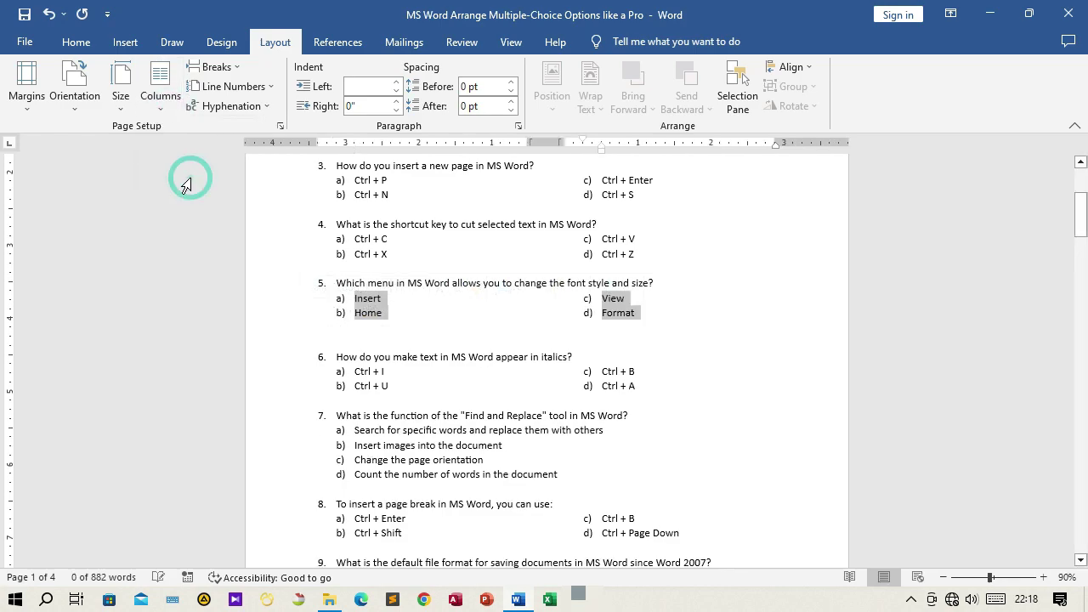
Put the options of questions 9 and 10 into two columns each.
{"action": "scroll", "coordinate": [582, 296], "scroll_direction": "down", "scroll_amount": 5}
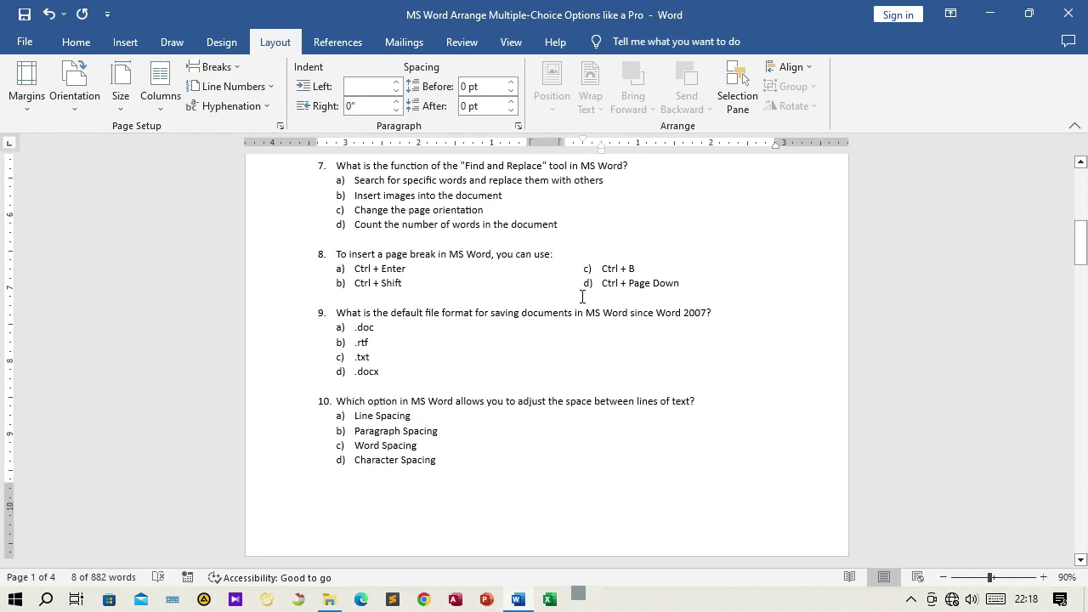
{"action": "scroll", "coordinate": [582, 296], "scroll_direction": "down", "scroll_amount": 1}
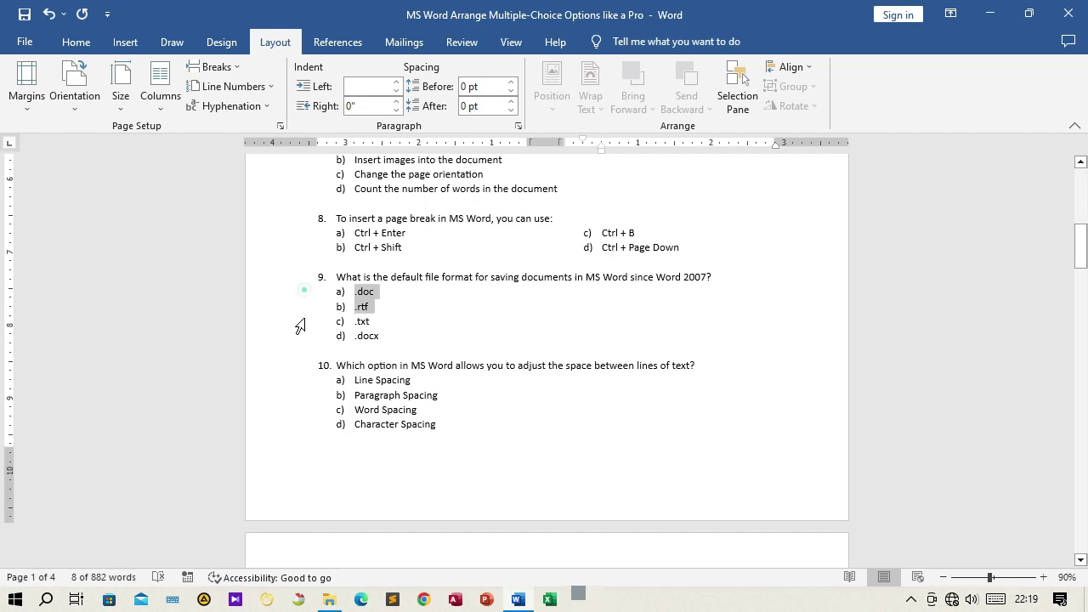
{"action": "left_click_drag", "start_coordinate": [299, 325], "coordinate": [301, 337]}
{"action": "left_click", "coordinate": [161, 108]}
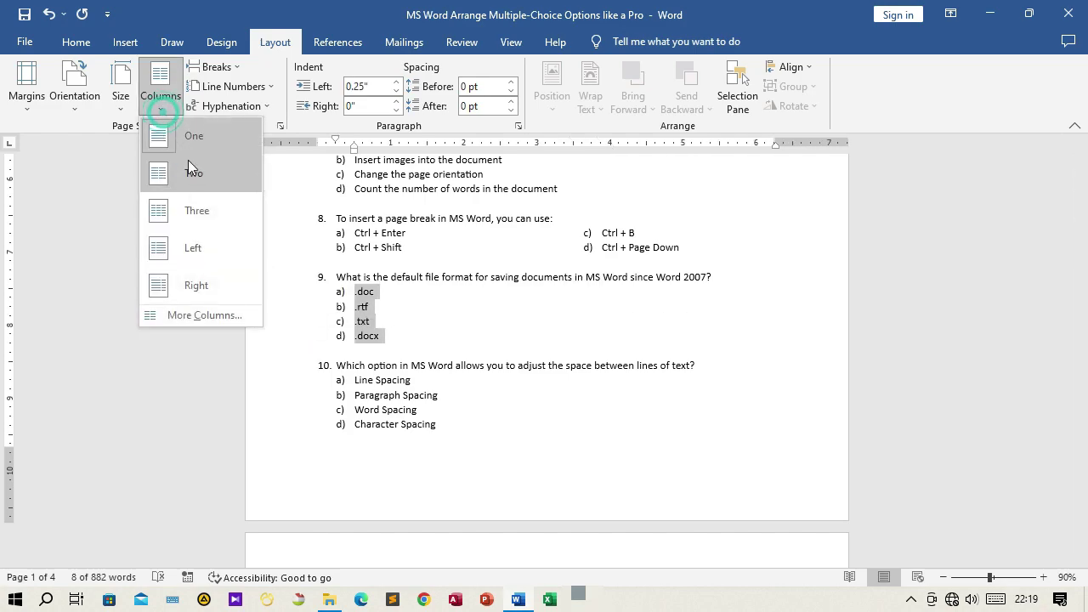
{"action": "left_click", "coordinate": [190, 175]}
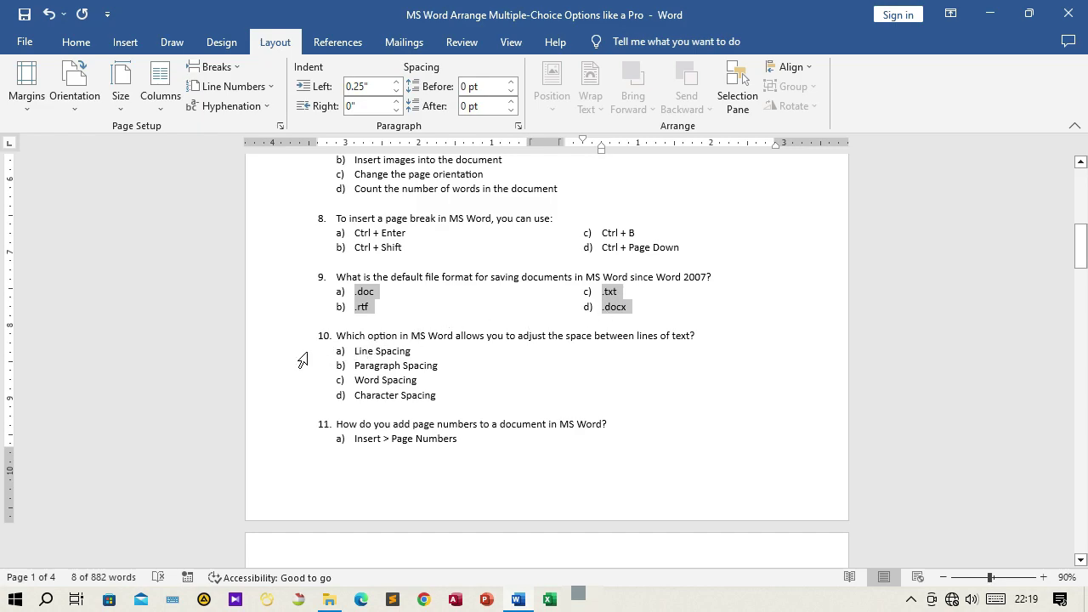
{"action": "left_click_drag", "start_coordinate": [297, 351], "coordinate": [297, 395]}
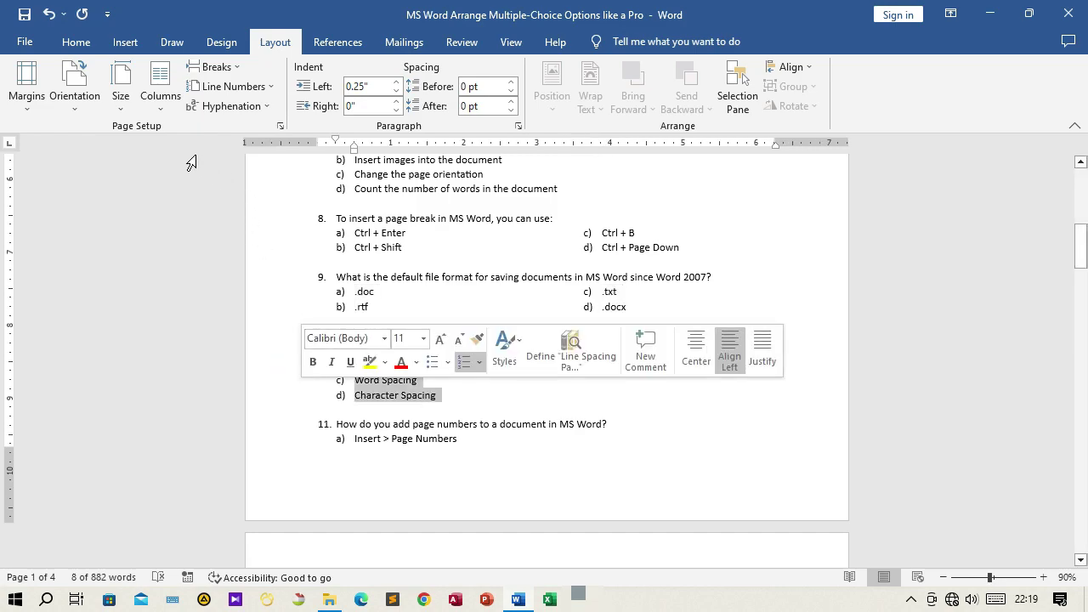
{"action": "left_click", "coordinate": [157, 114]}
{"action": "left_click", "coordinate": [189, 175]}
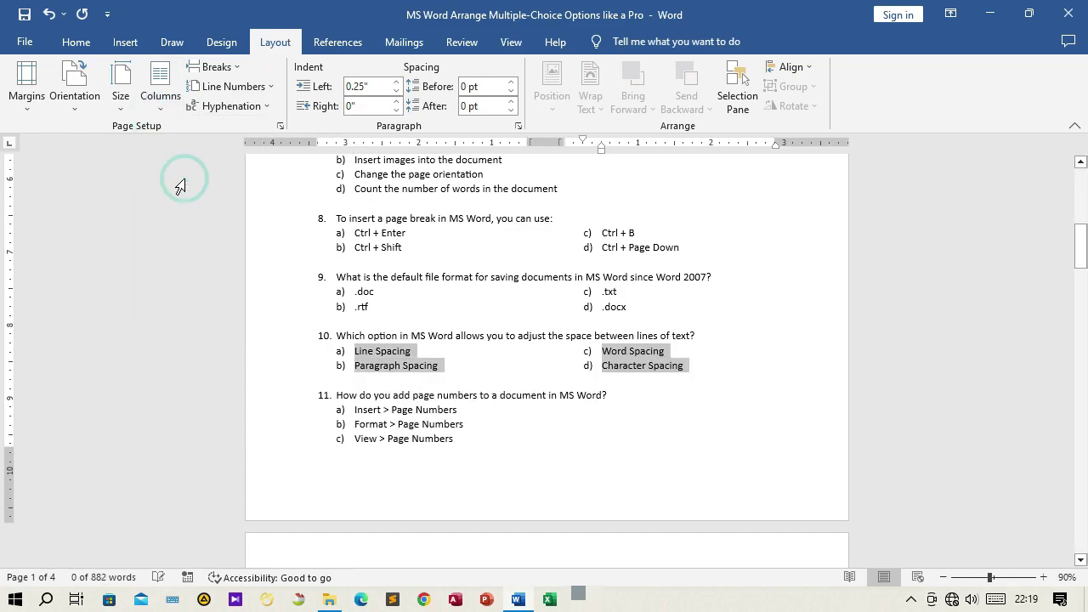
Select question 11's options a–d and show the Layout Columns choices for them.
{"action": "scroll", "coordinate": [648, 361], "scroll_direction": "up", "scroll_amount": 8}
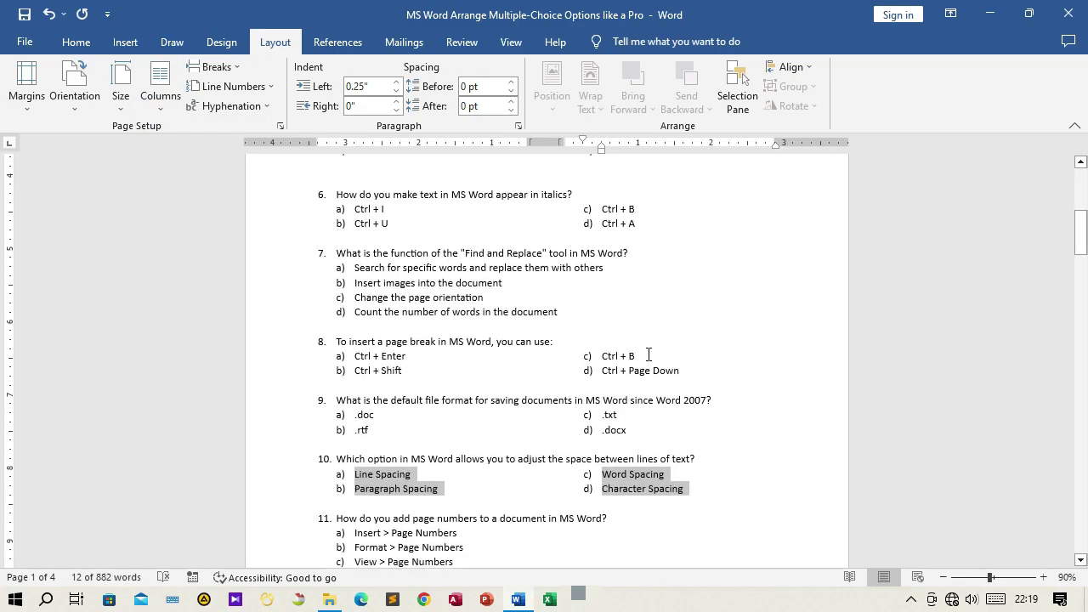
{"action": "scroll", "coordinate": [647, 355], "scroll_direction": "up", "scroll_amount": 2}
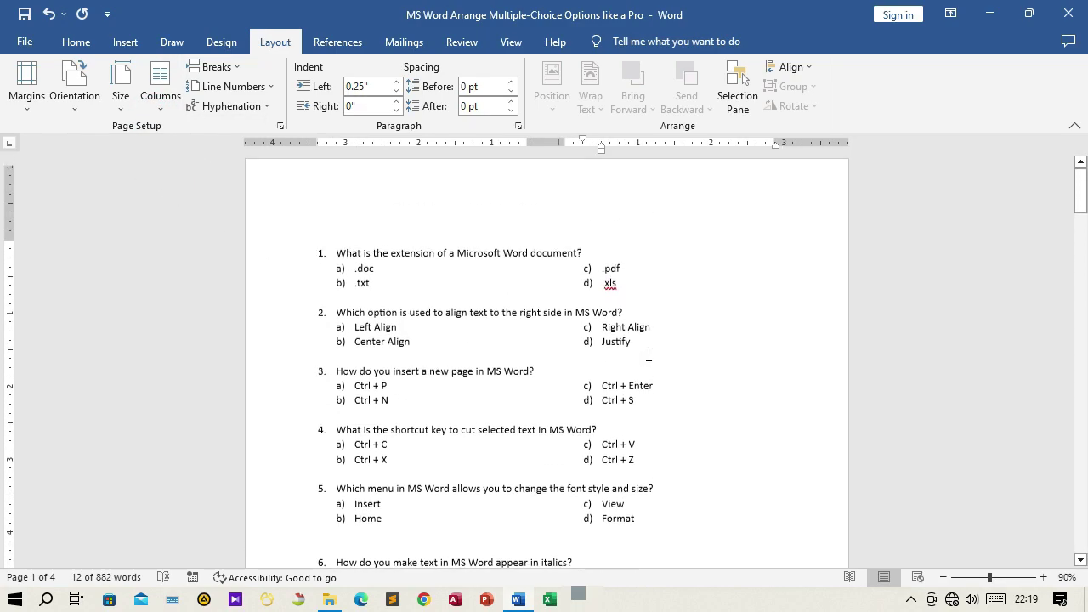
{"action": "scroll", "coordinate": [648, 354], "scroll_direction": "down", "scroll_amount": 3}
{"action": "scroll", "coordinate": [647, 354], "scroll_direction": "down", "scroll_amount": 6}
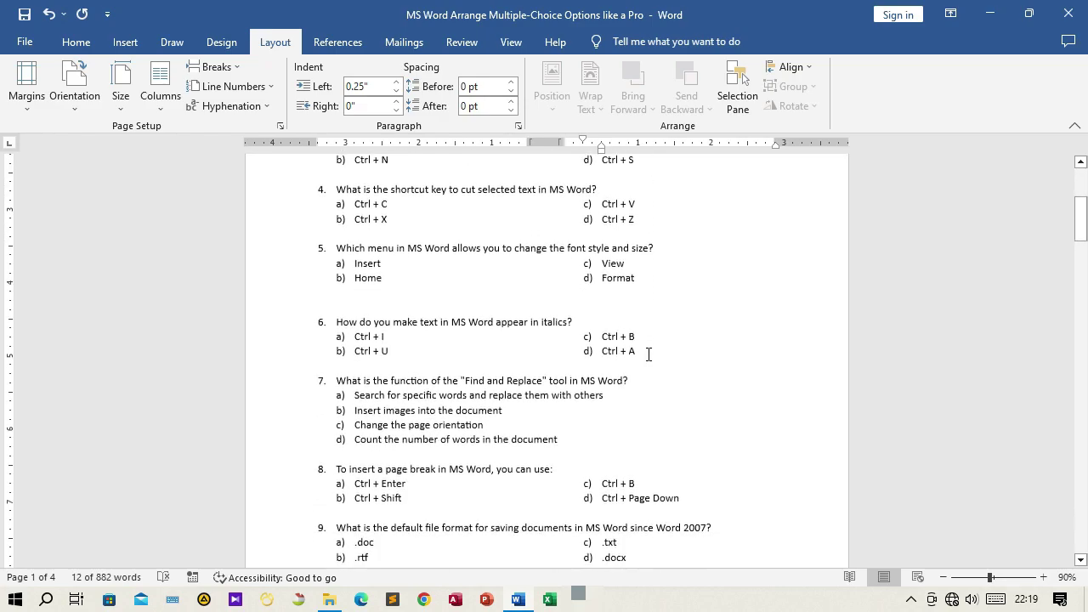
{"action": "scroll", "coordinate": [648, 354], "scroll_direction": "down", "scroll_amount": 6}
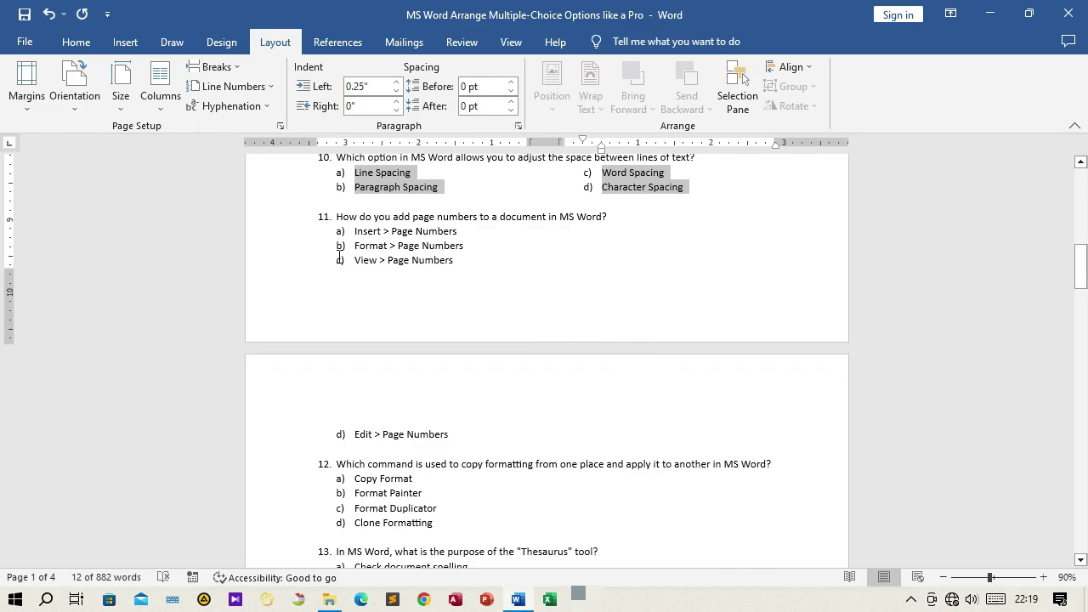
{"action": "left_click_drag", "start_coordinate": [290, 233], "coordinate": [309, 405]}
{"action": "left_click", "coordinate": [159, 106]}
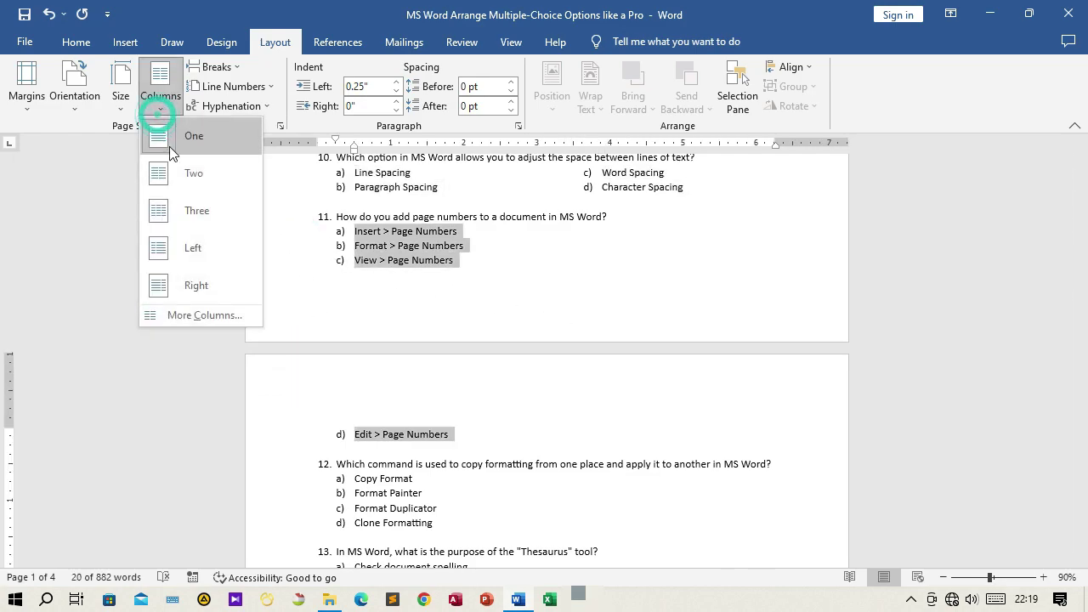